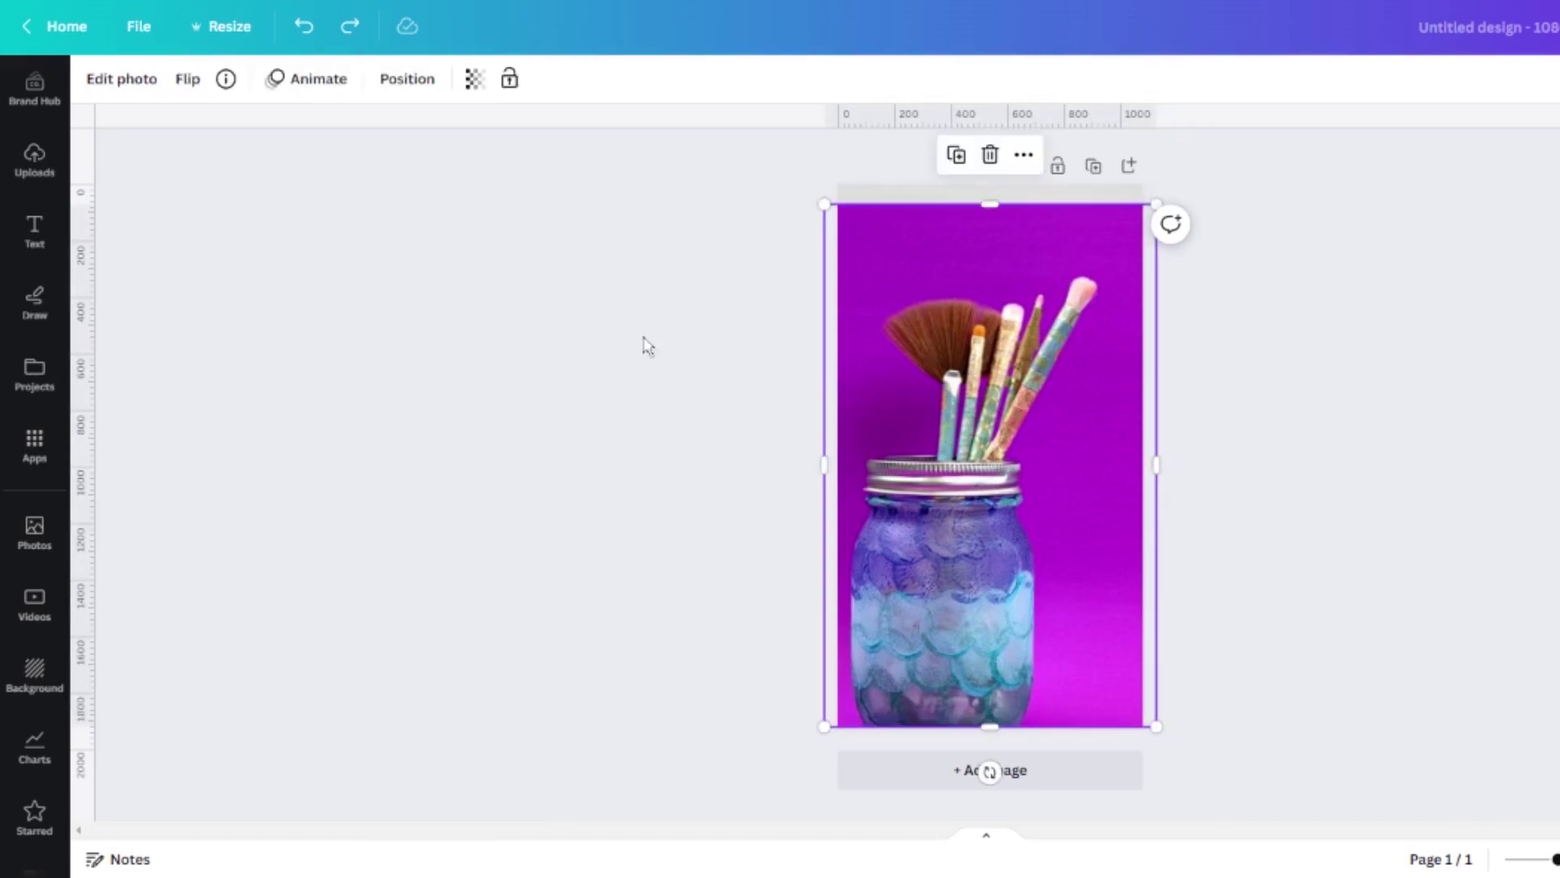
# Remove the purple background from the jar photo with BG Remover.
pyautogui.click(122, 84)
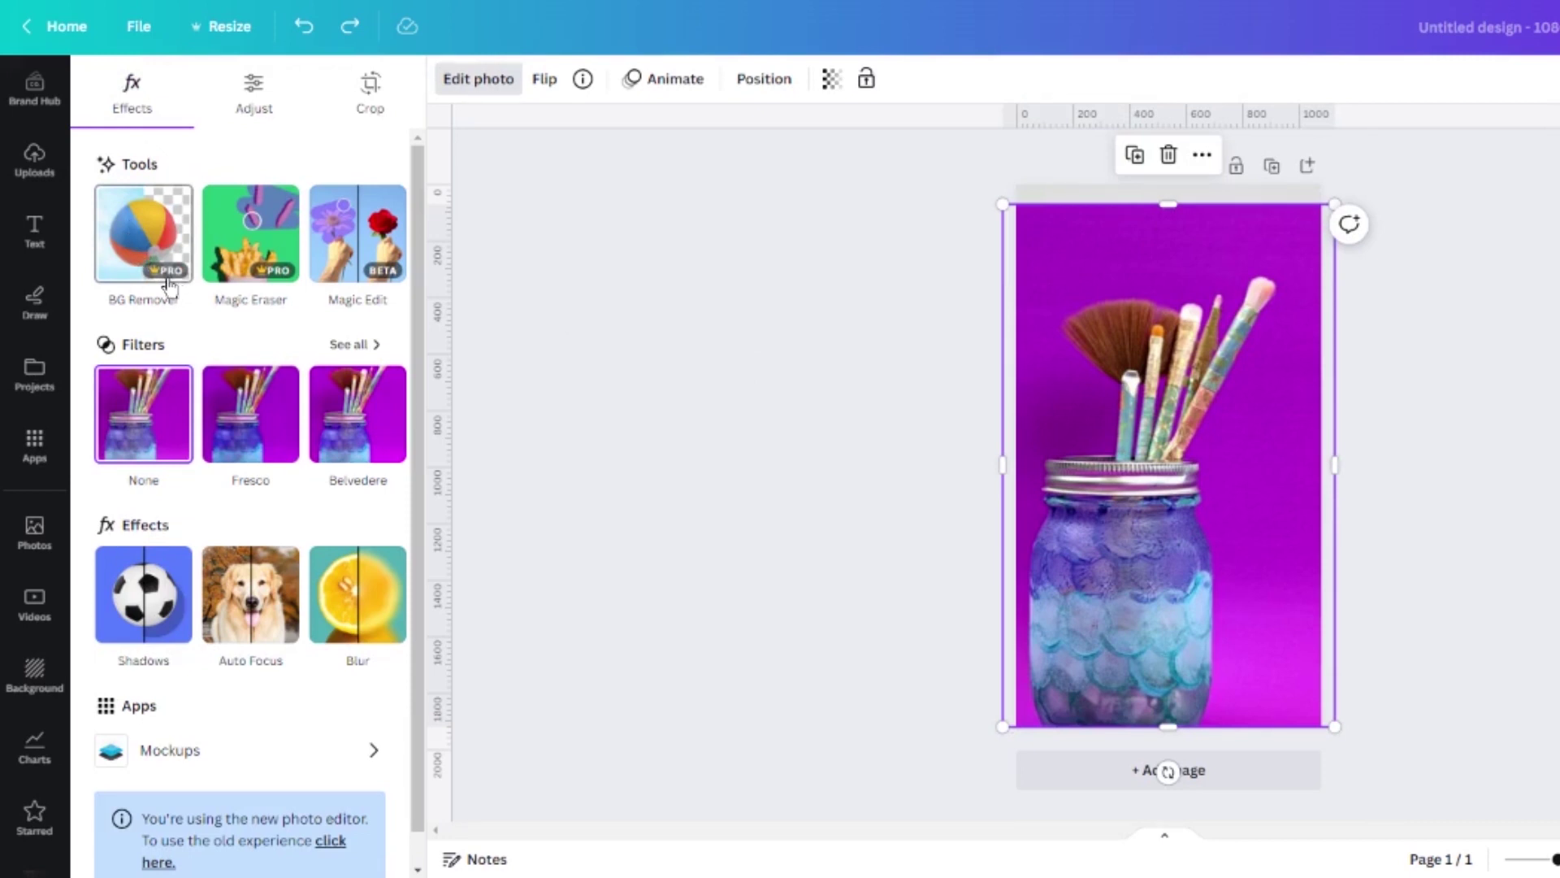
pyautogui.click(145, 240)
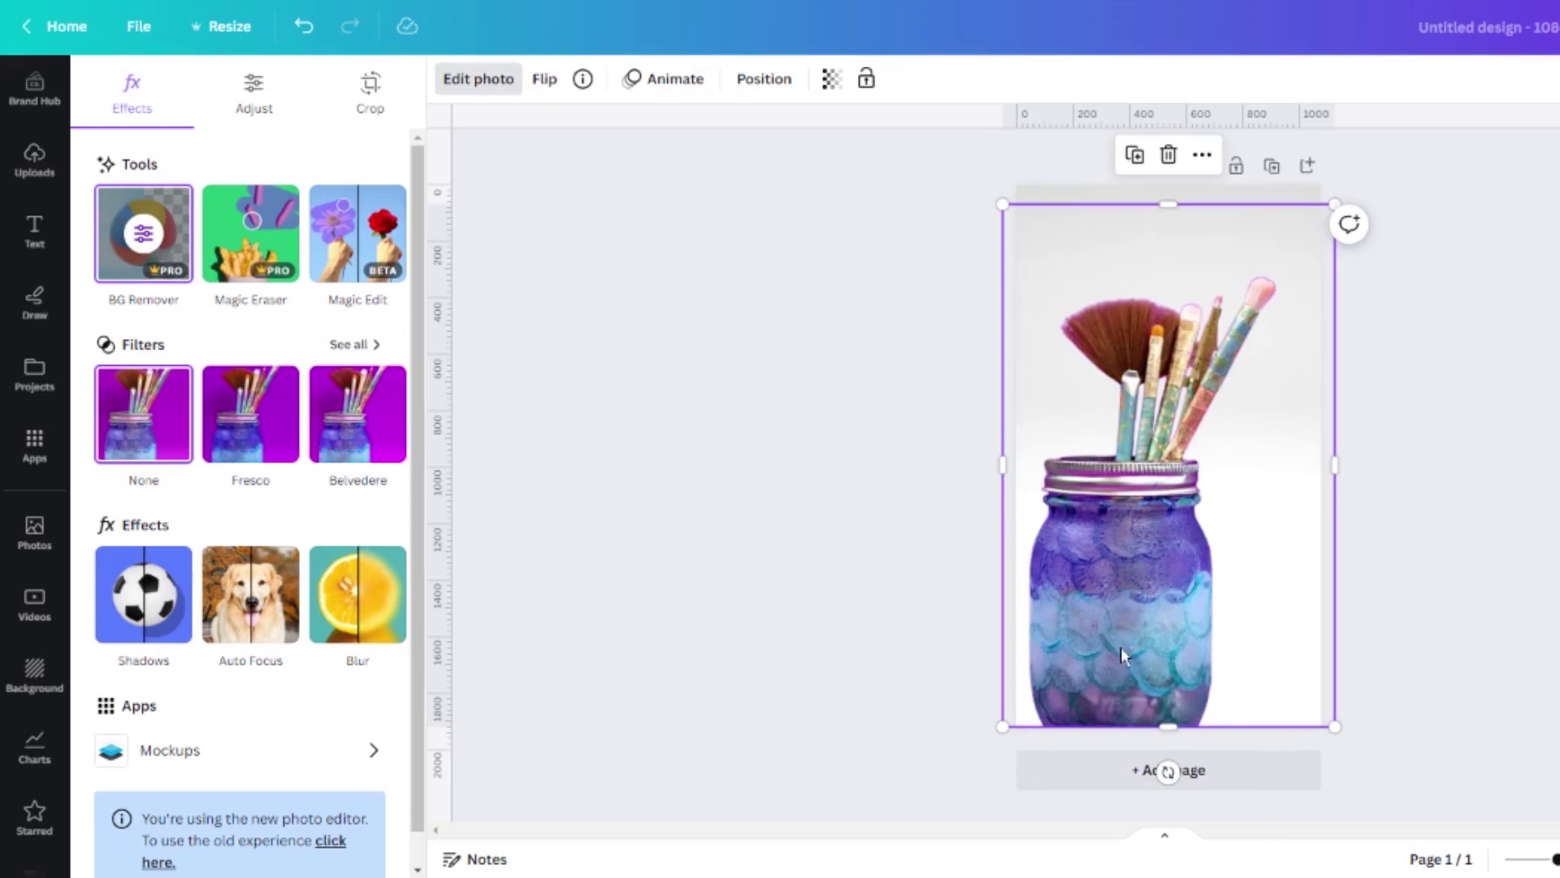
# Close the background remover and photo edit panels, then recentre the cutout jar on the page.
pyautogui.click(142, 241)
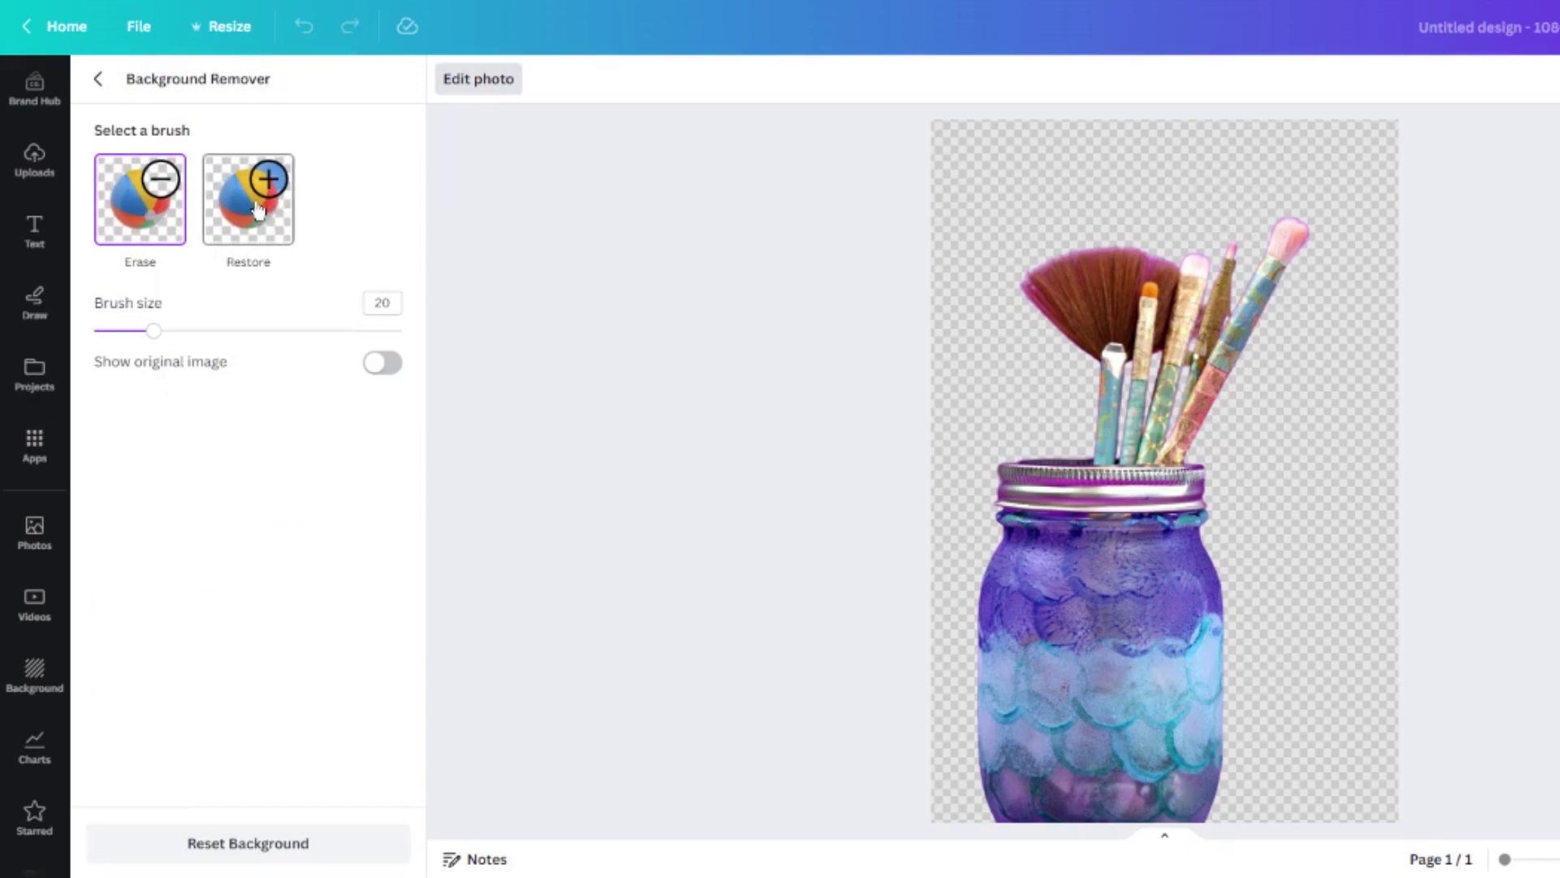
pyautogui.click(98, 79)
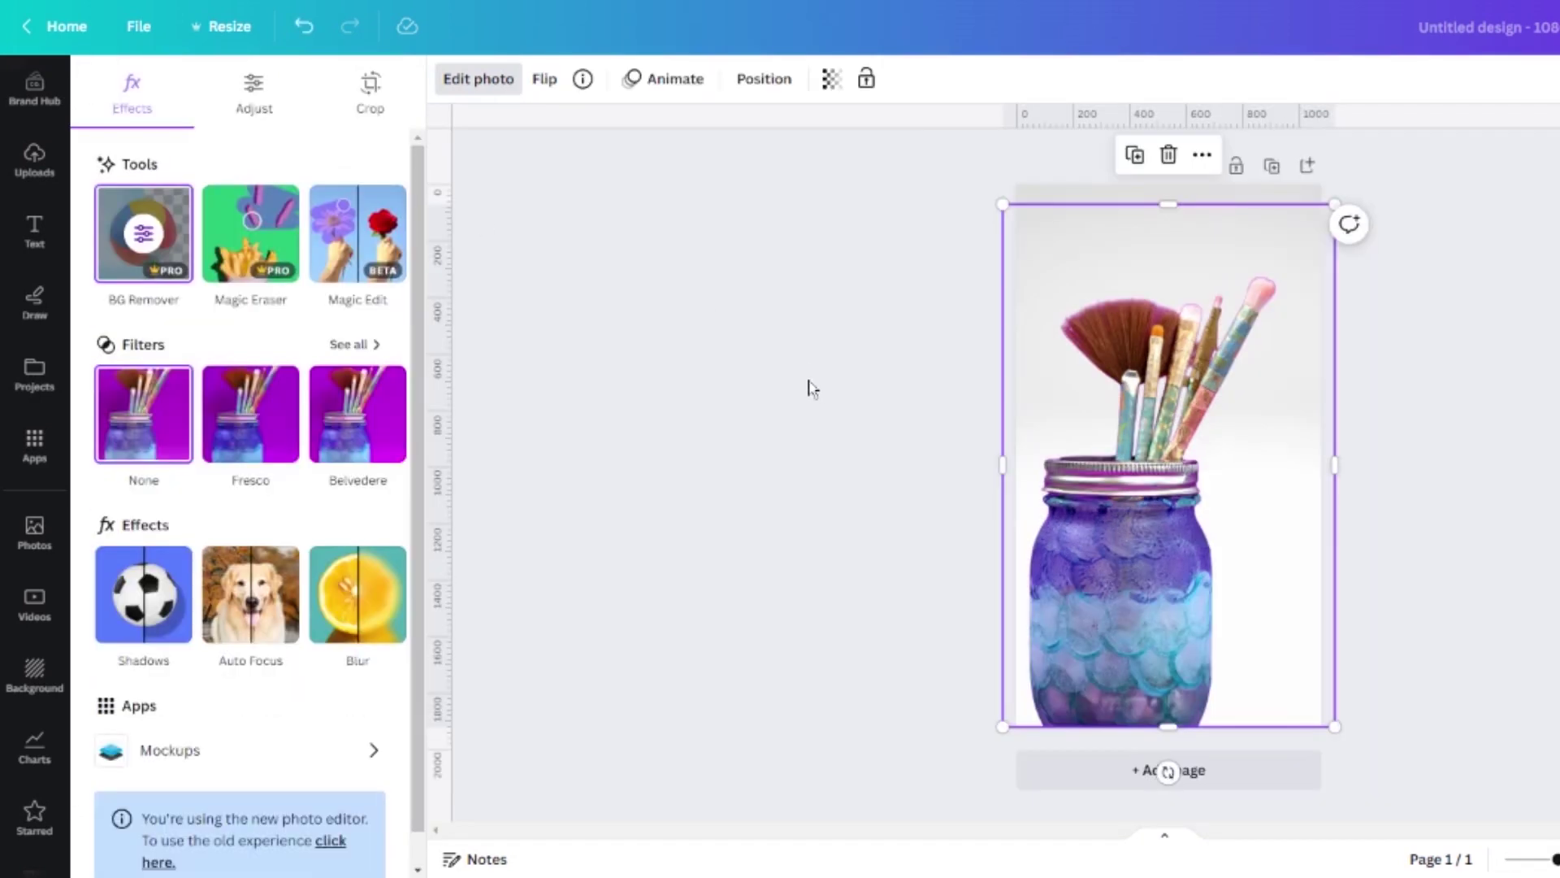
pyautogui.click(1038, 460)
pyautogui.moveTo(1000, 475)
pyautogui.mouseDown()
pyautogui.moveTo(1042, 543)
pyautogui.moveTo(970, 432)
pyautogui.moveTo(972, 488)
pyautogui.moveTo(989, 469)
pyautogui.mouseUp()
# Select the blank page and show the Background library in the sidebar.
pyautogui.click(1074, 201)
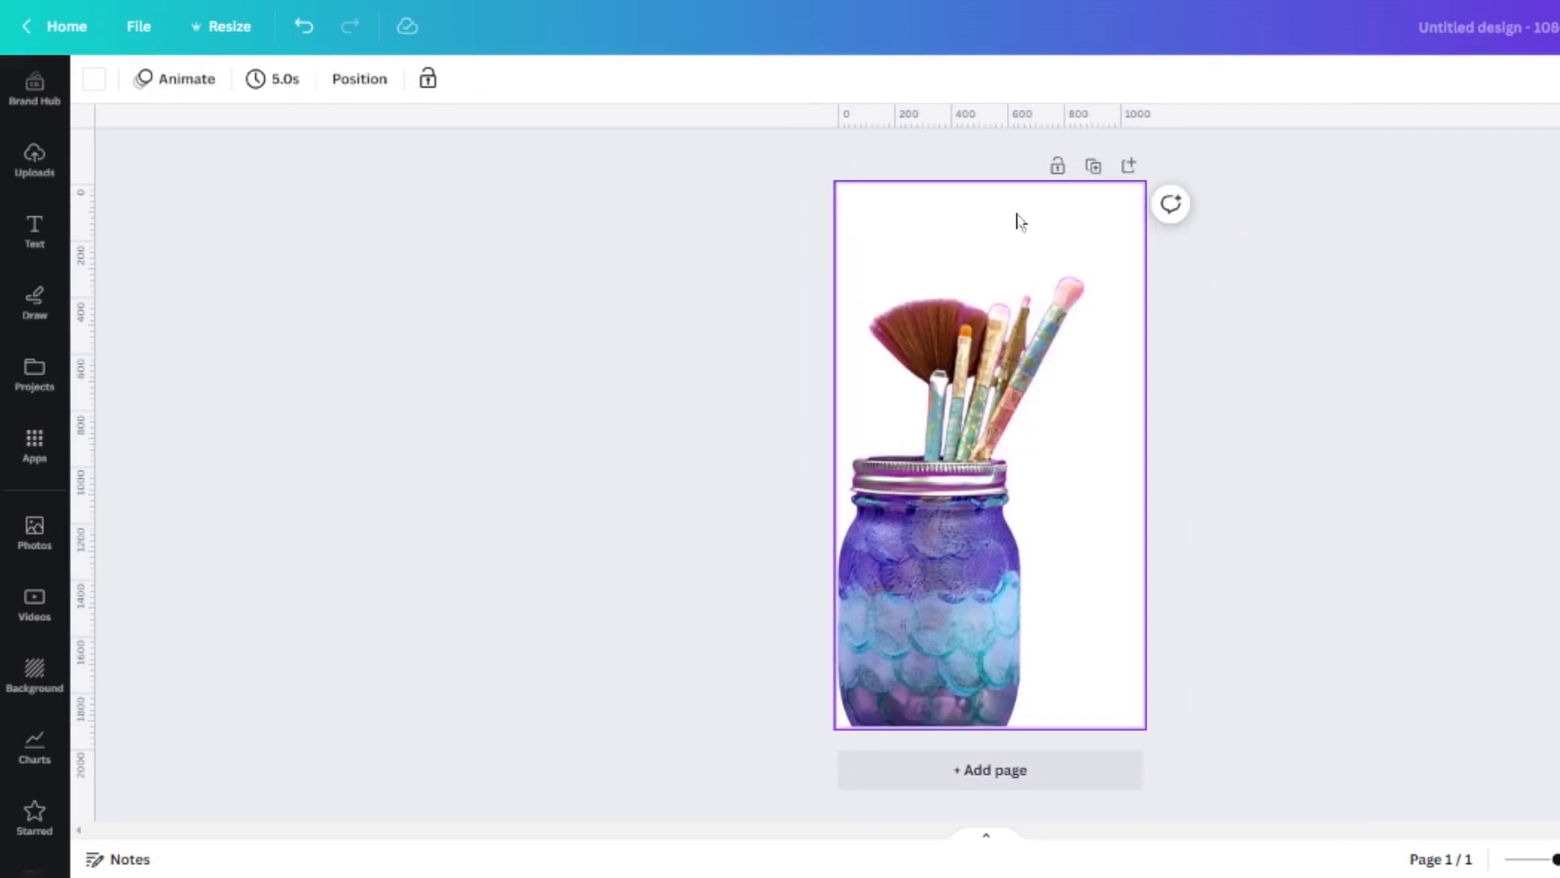
pyautogui.scroll(2, 32, 227)
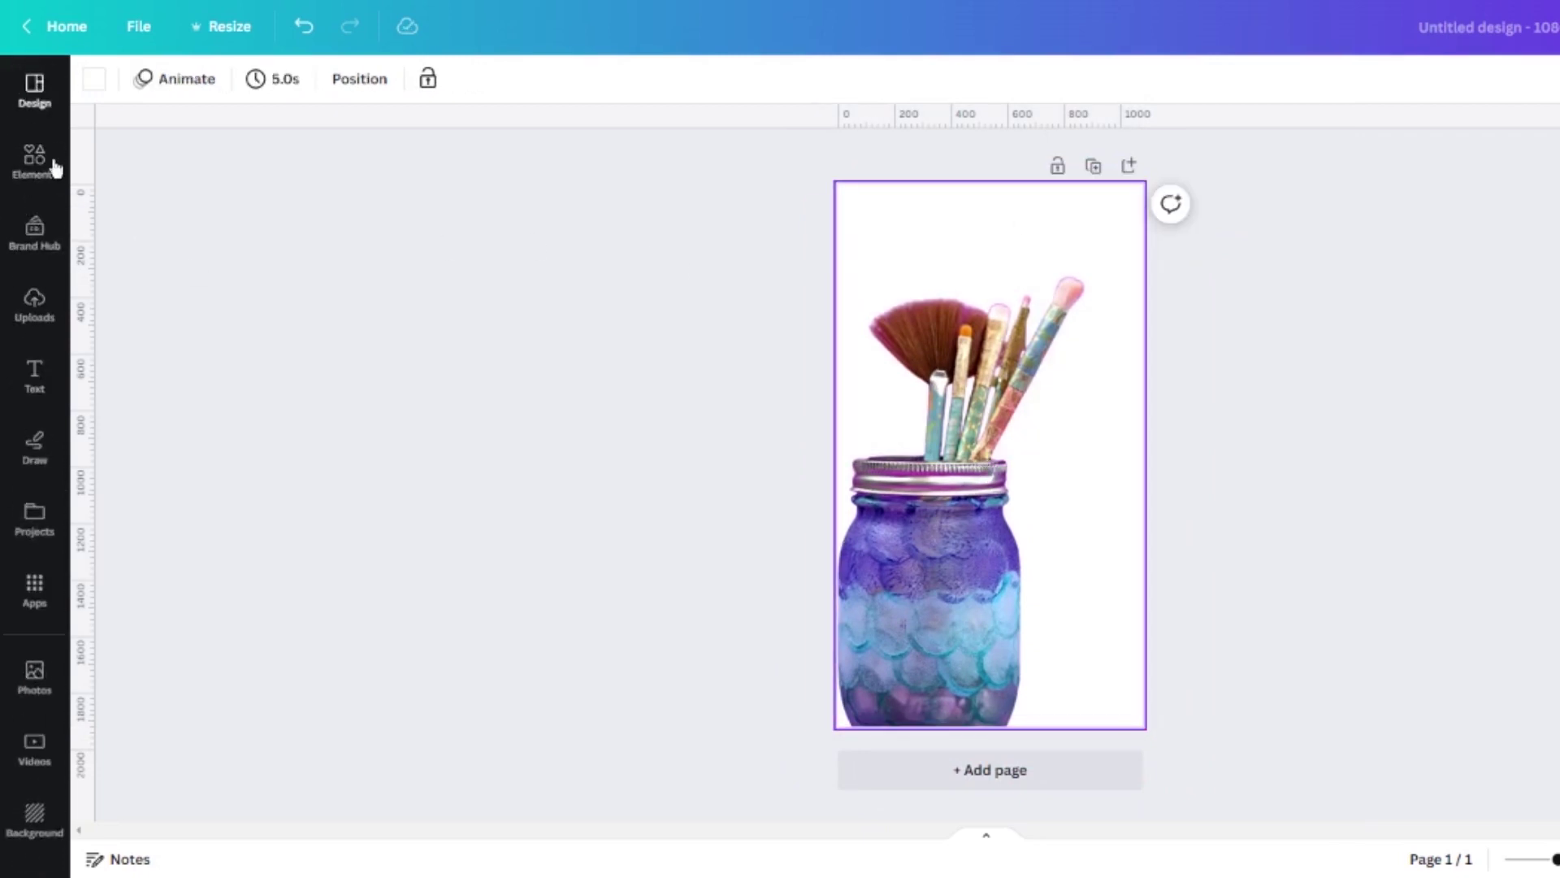
pyautogui.click(32, 821)
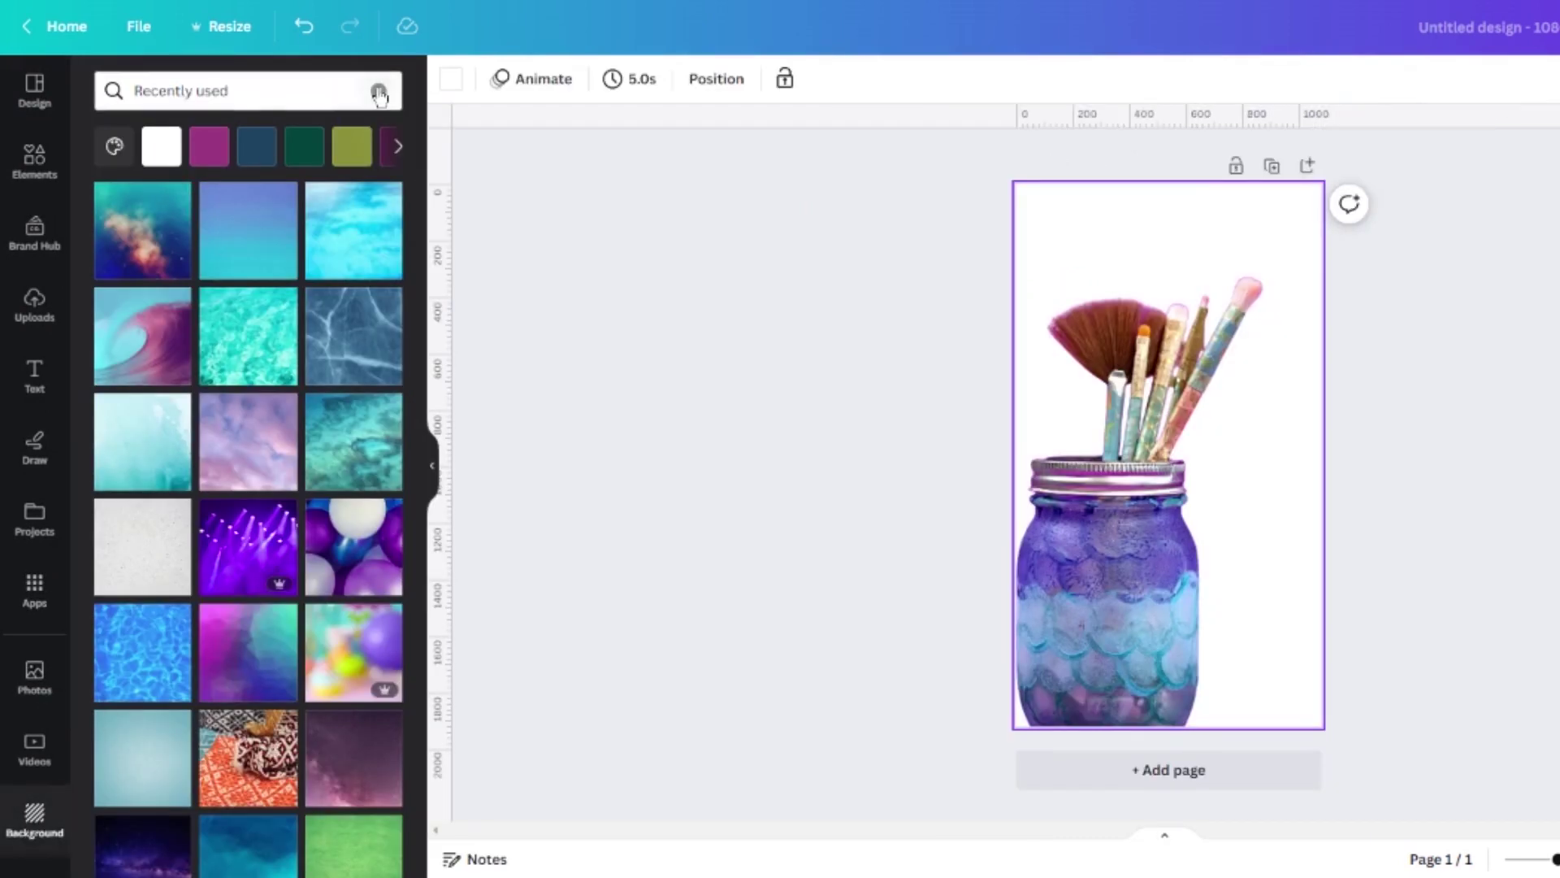
pyautogui.scroll(-10, 268, 306)
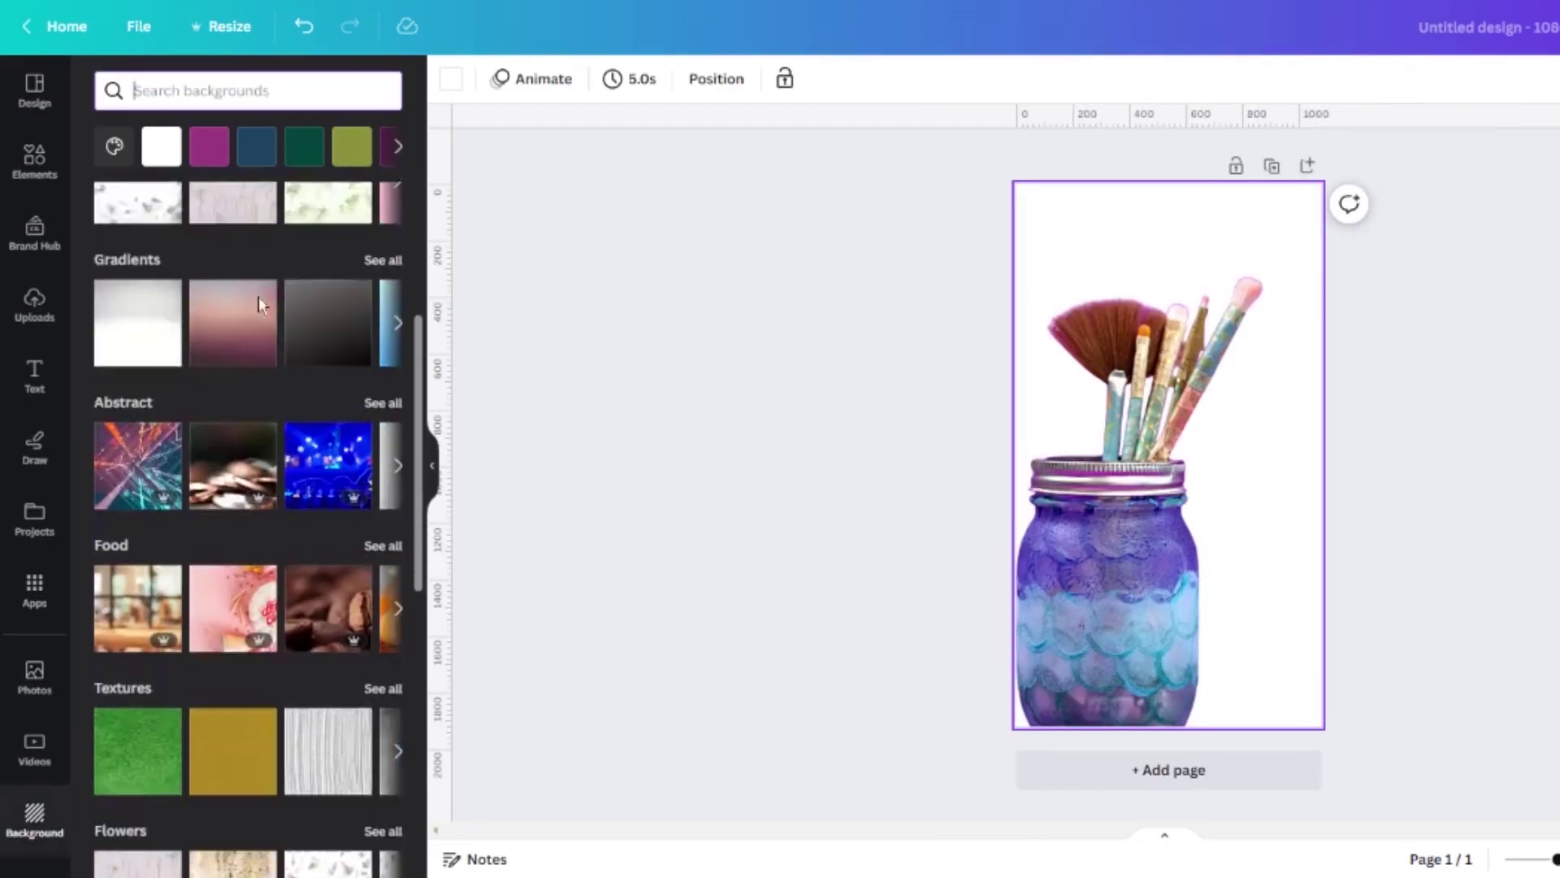
pyautogui.scroll(10, 256, 307)
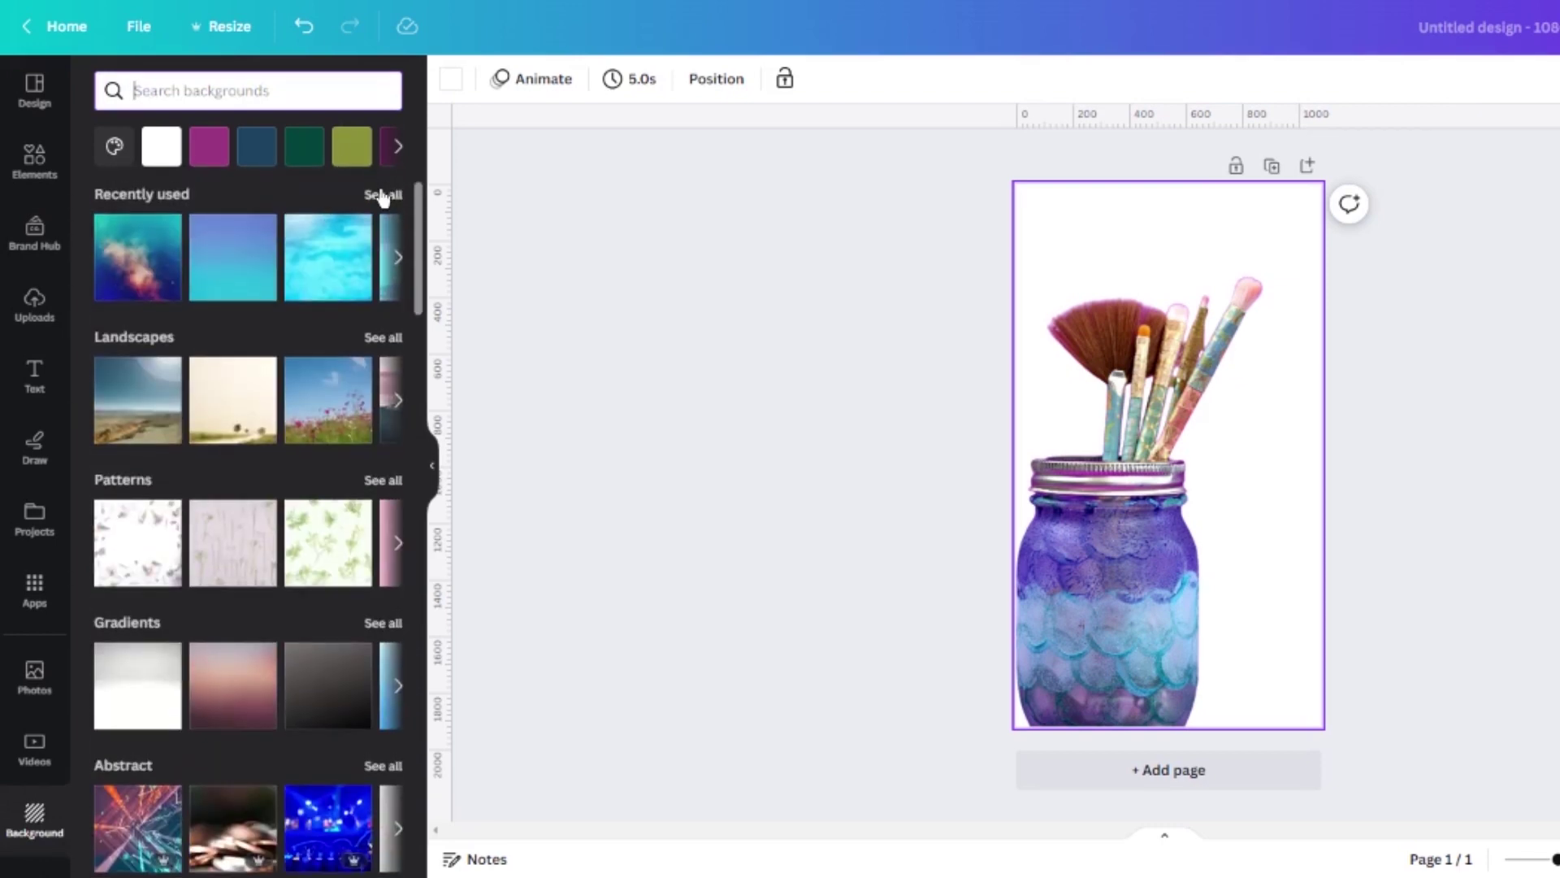
# Preview galaxy, water, pink wave, marble, clouds, speckled and polygon backgrounds from Recently used.
pyautogui.click(381, 194)
pyautogui.click(146, 254)
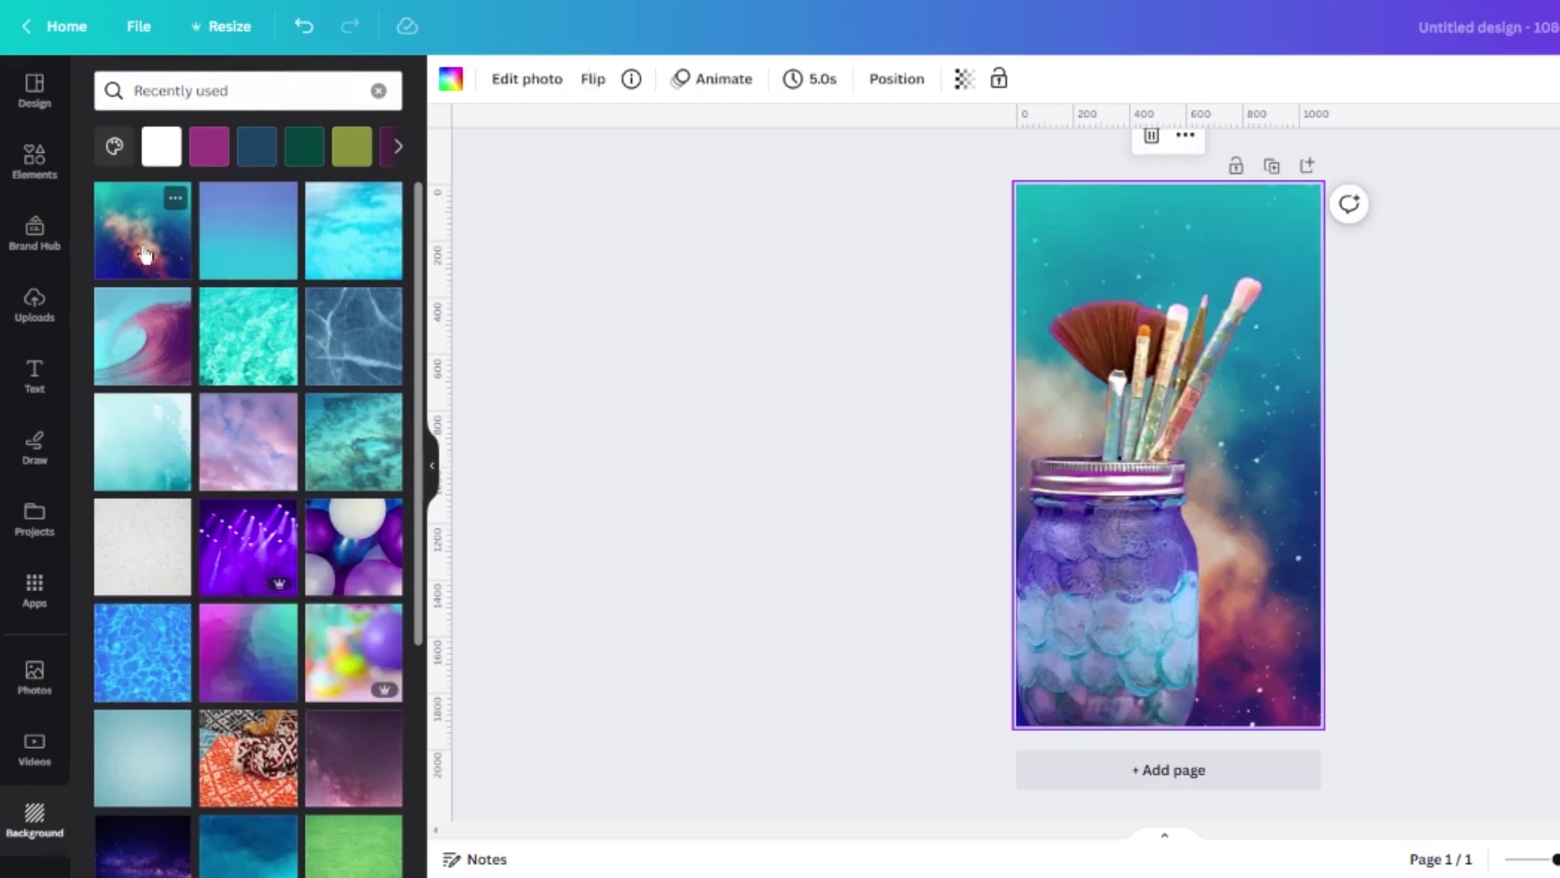
pyautogui.click(264, 258)
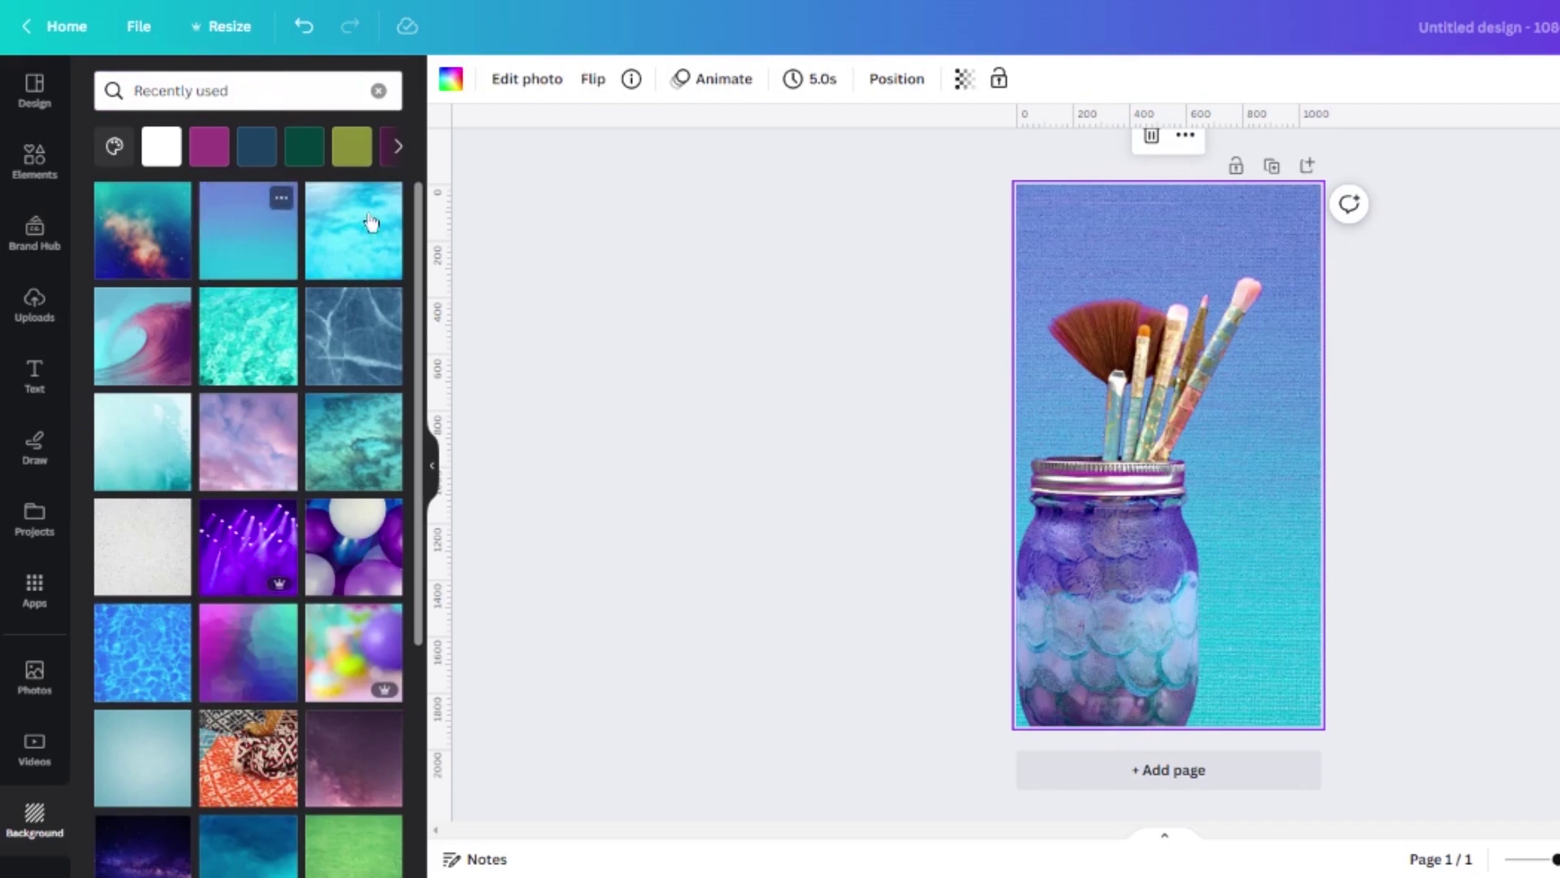
pyautogui.click(348, 241)
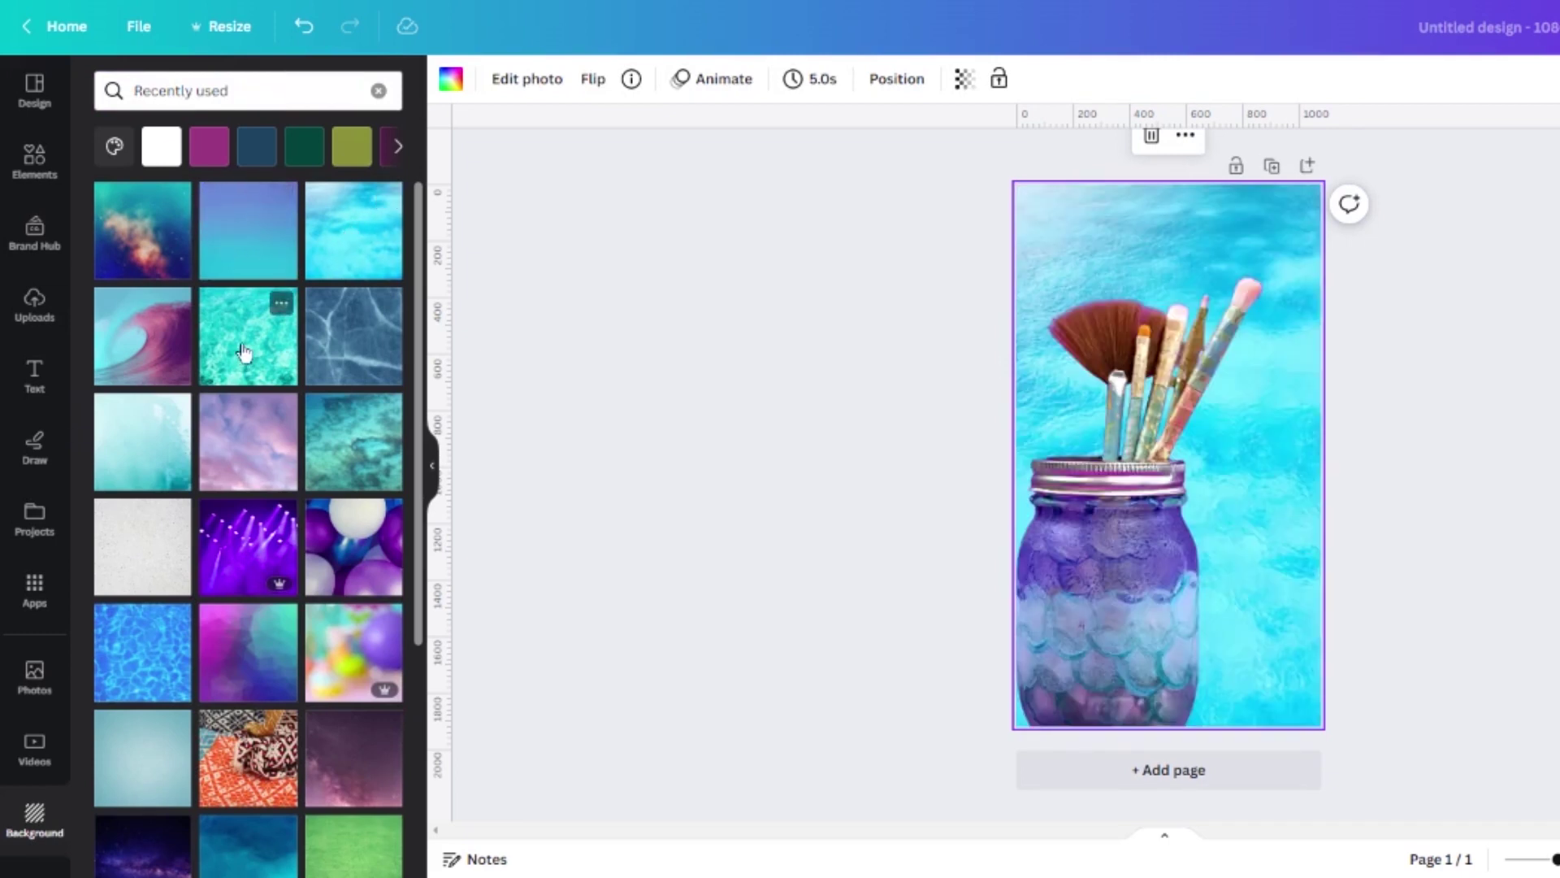
pyautogui.click(154, 351)
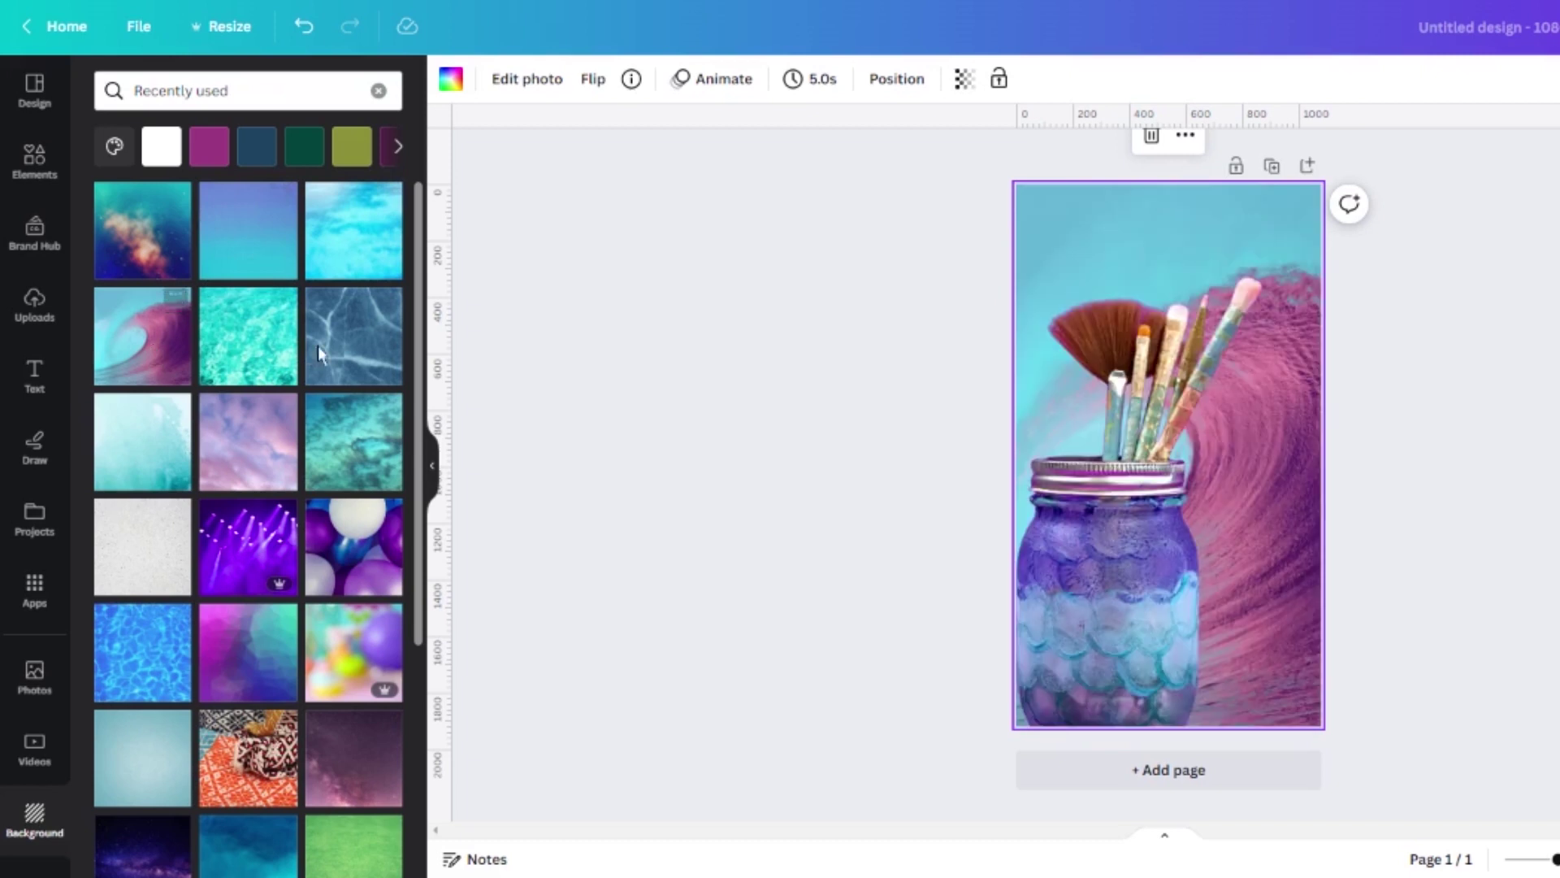
pyautogui.click(265, 352)
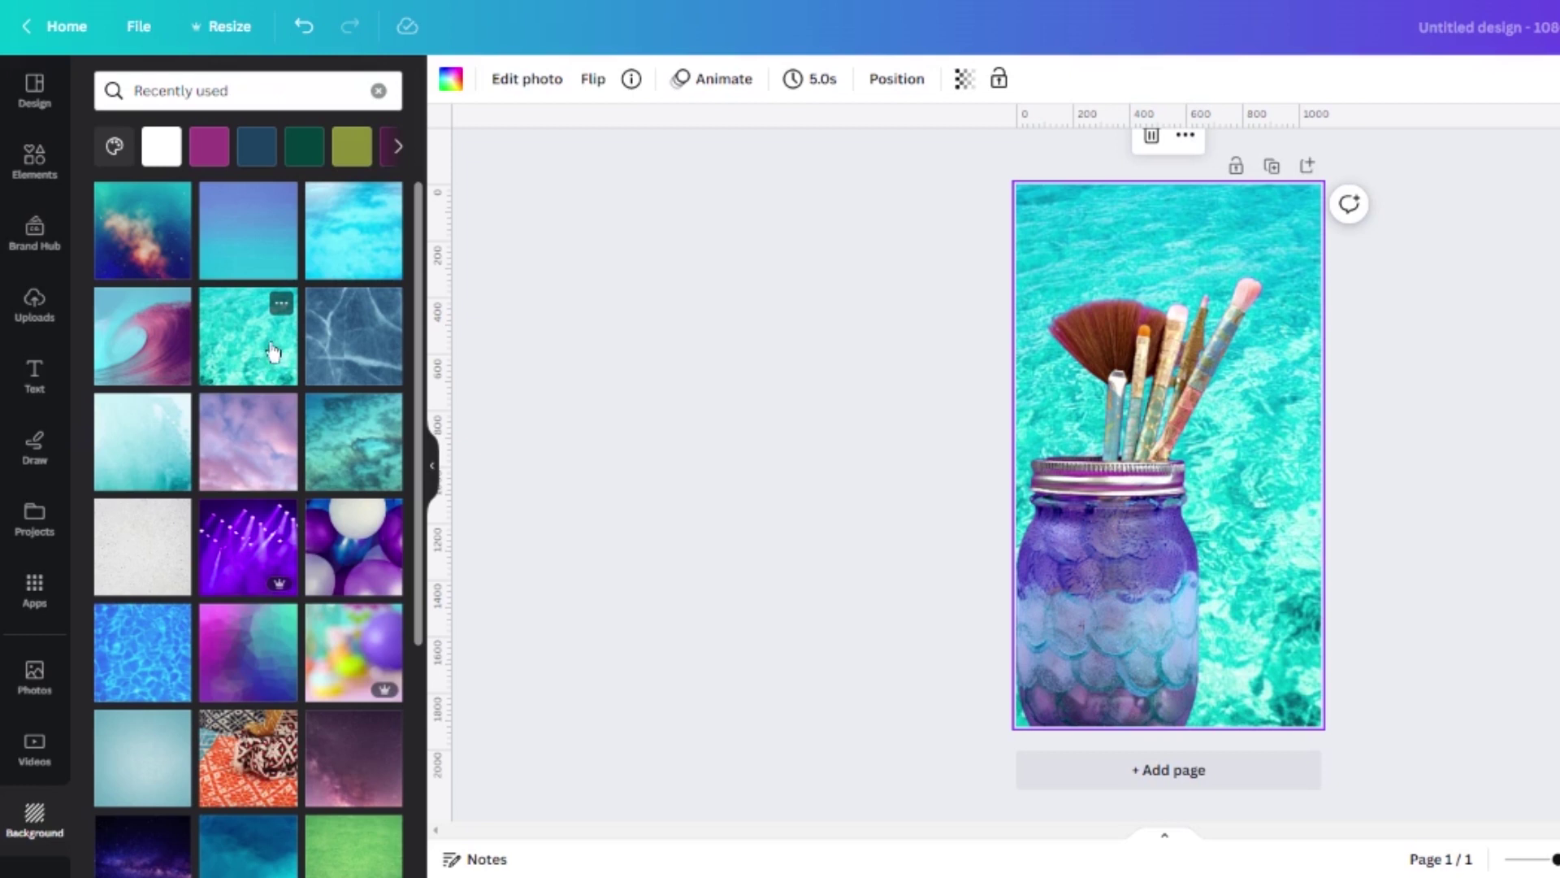
pyautogui.click(358, 351)
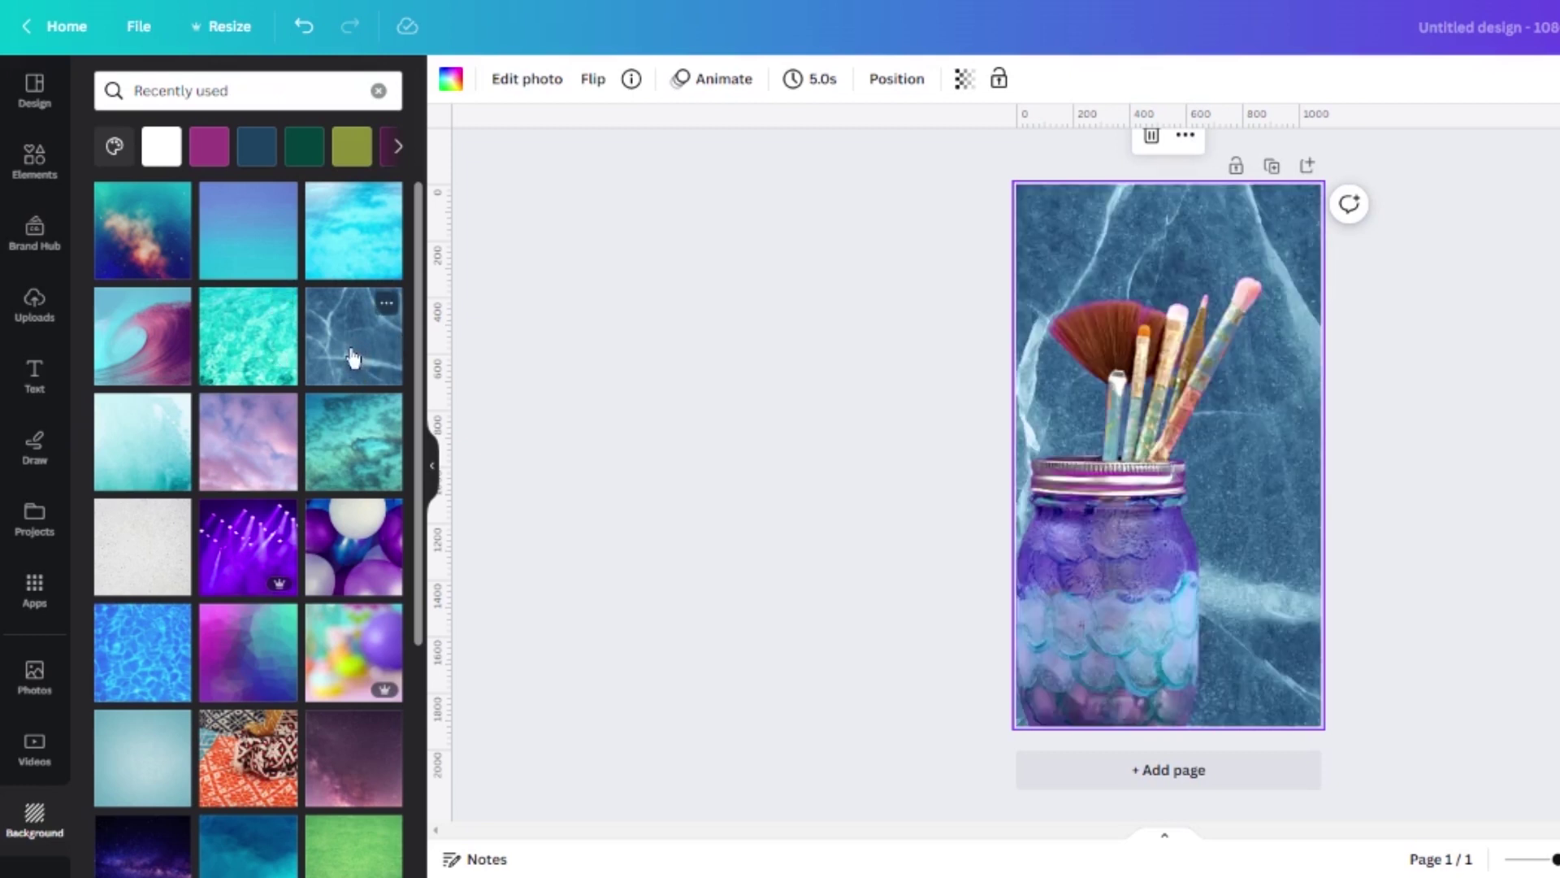
pyautogui.click(236, 457)
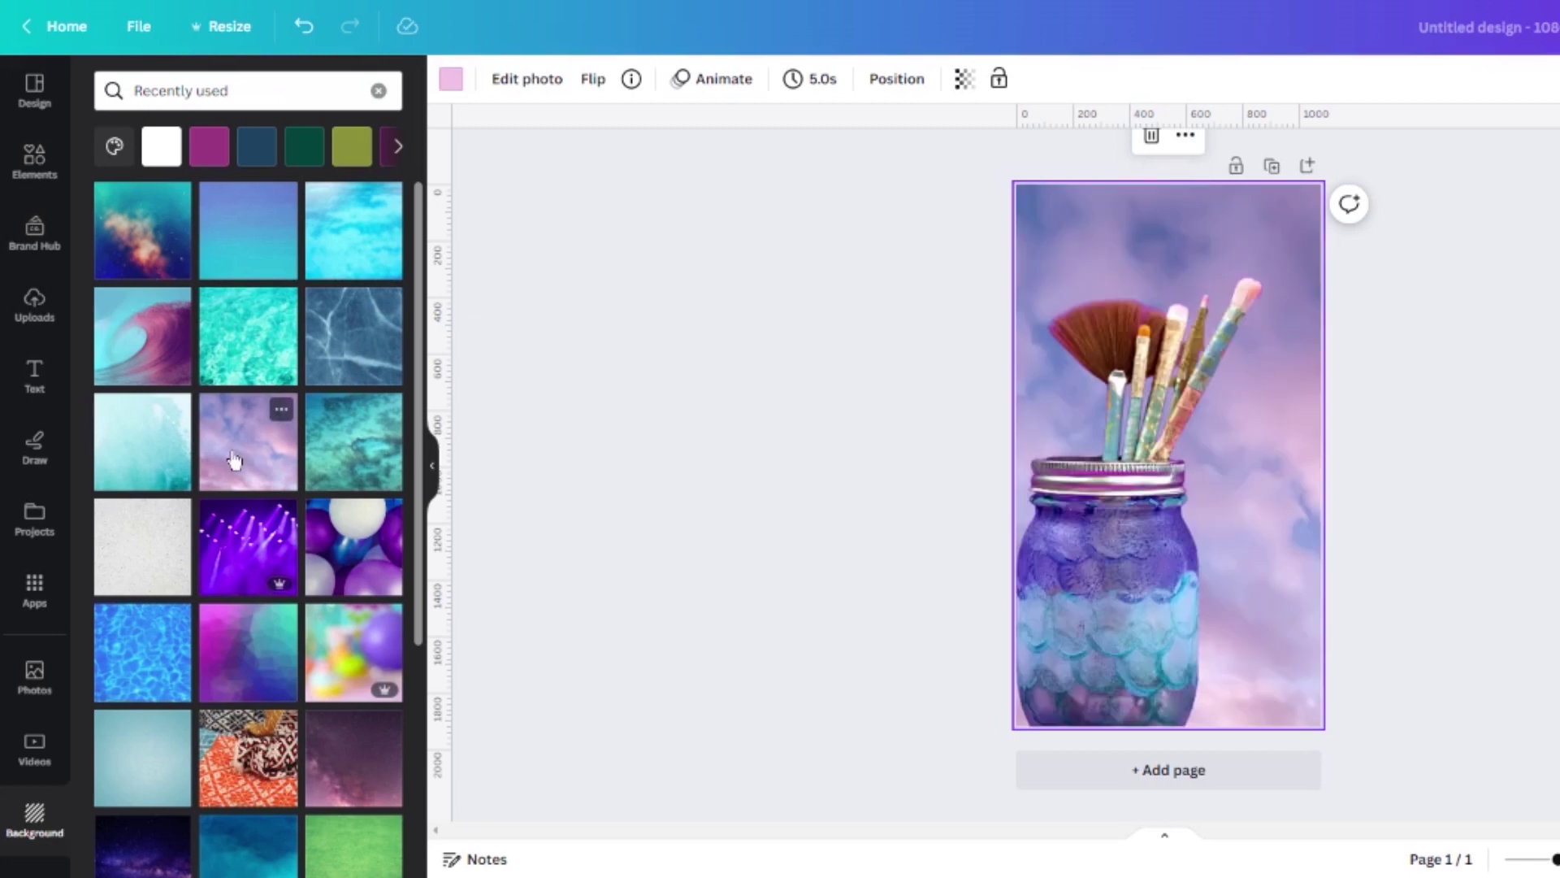
pyautogui.click(151, 560)
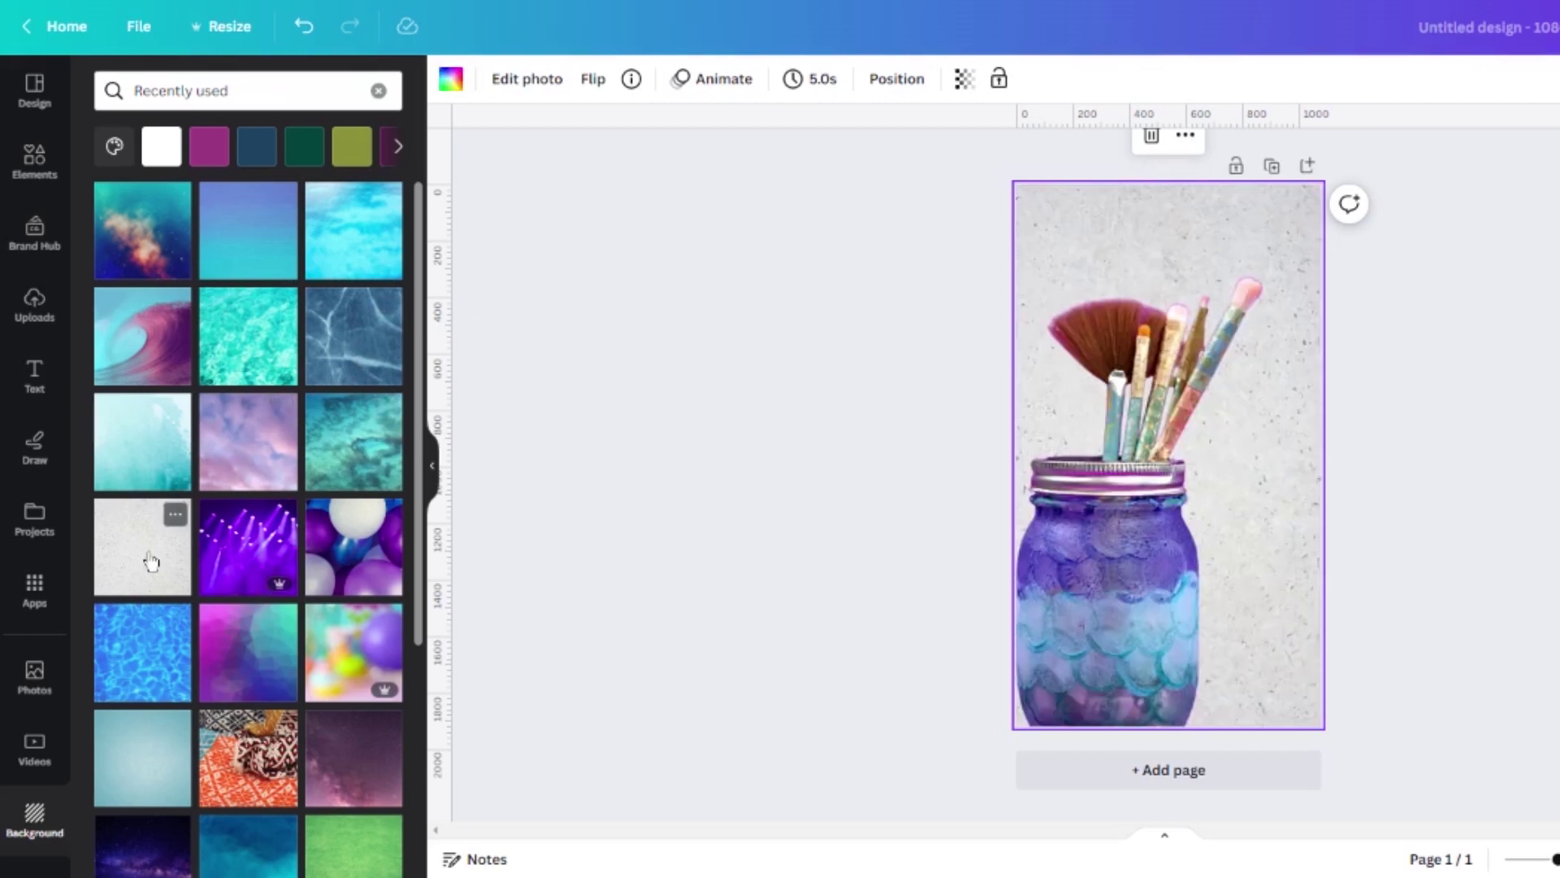
pyautogui.click(249, 671)
# Apply the light-teal textured background to the page.
pyautogui.click(149, 622)
pyautogui.scroll(-2, 262, 536)
pyautogui.scroll(-1, 263, 520)
pyautogui.click(143, 465)
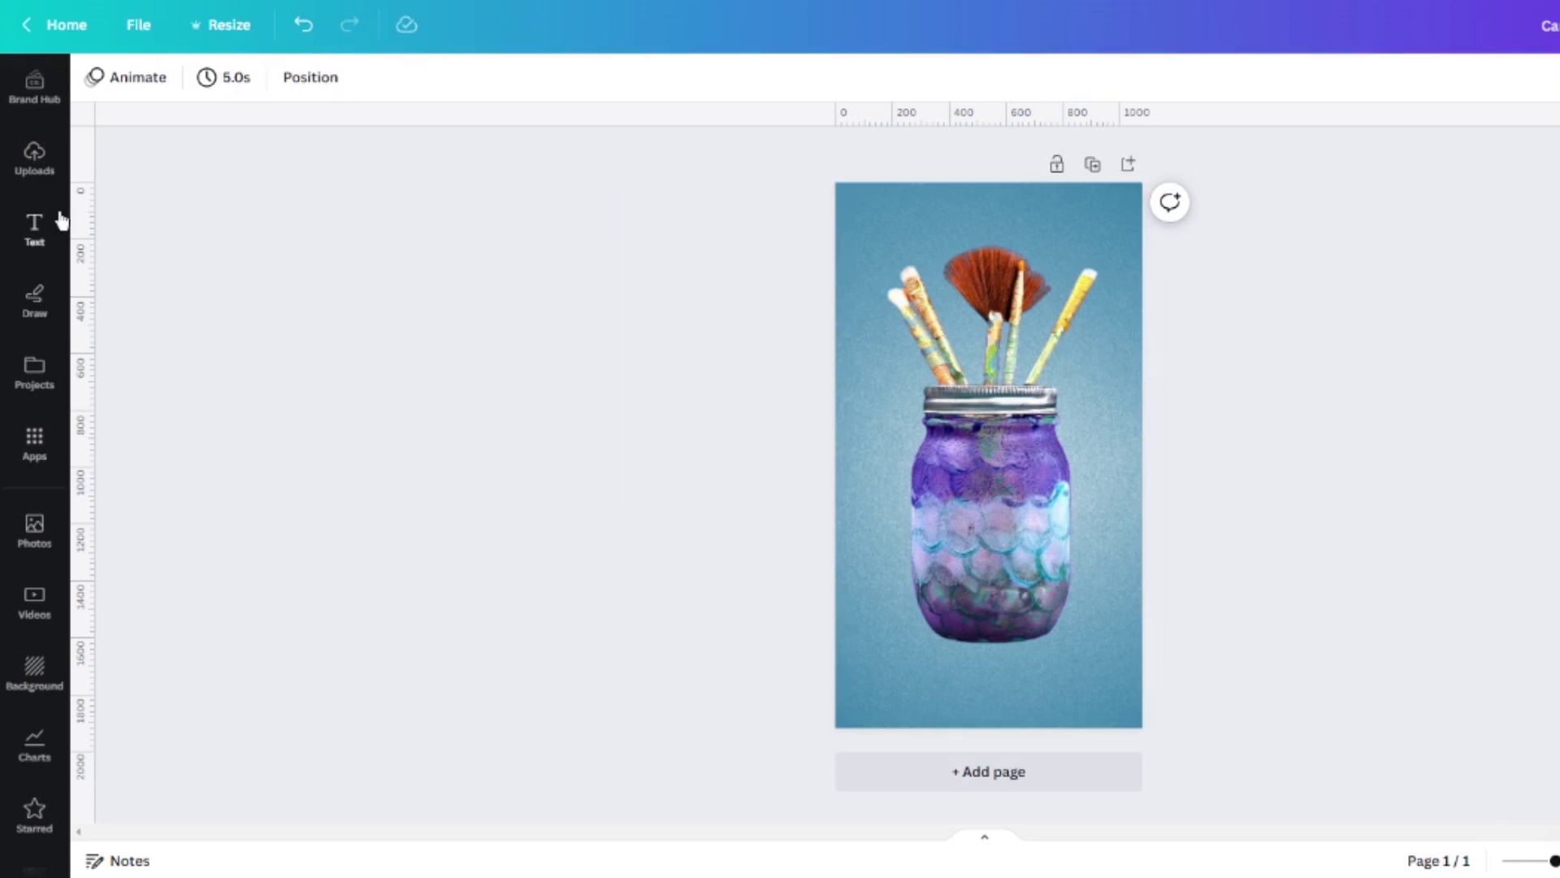
# Add a square and stretch it into a white band across the bottom of the page.
pyautogui.scroll(2, 20, 236)
pyautogui.click(35, 163)
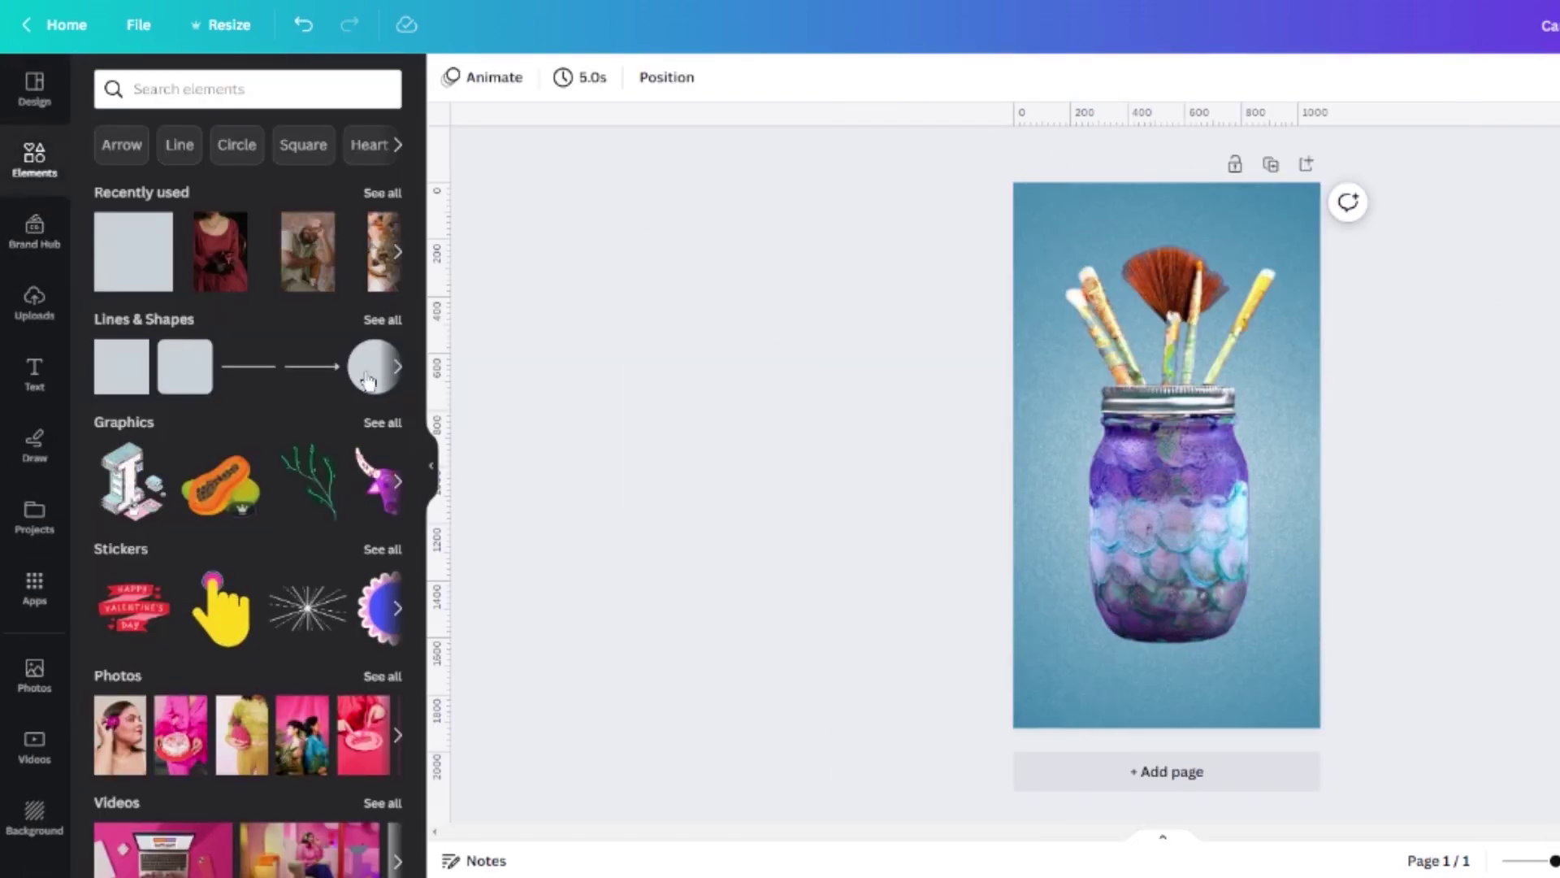
pyautogui.click(133, 251)
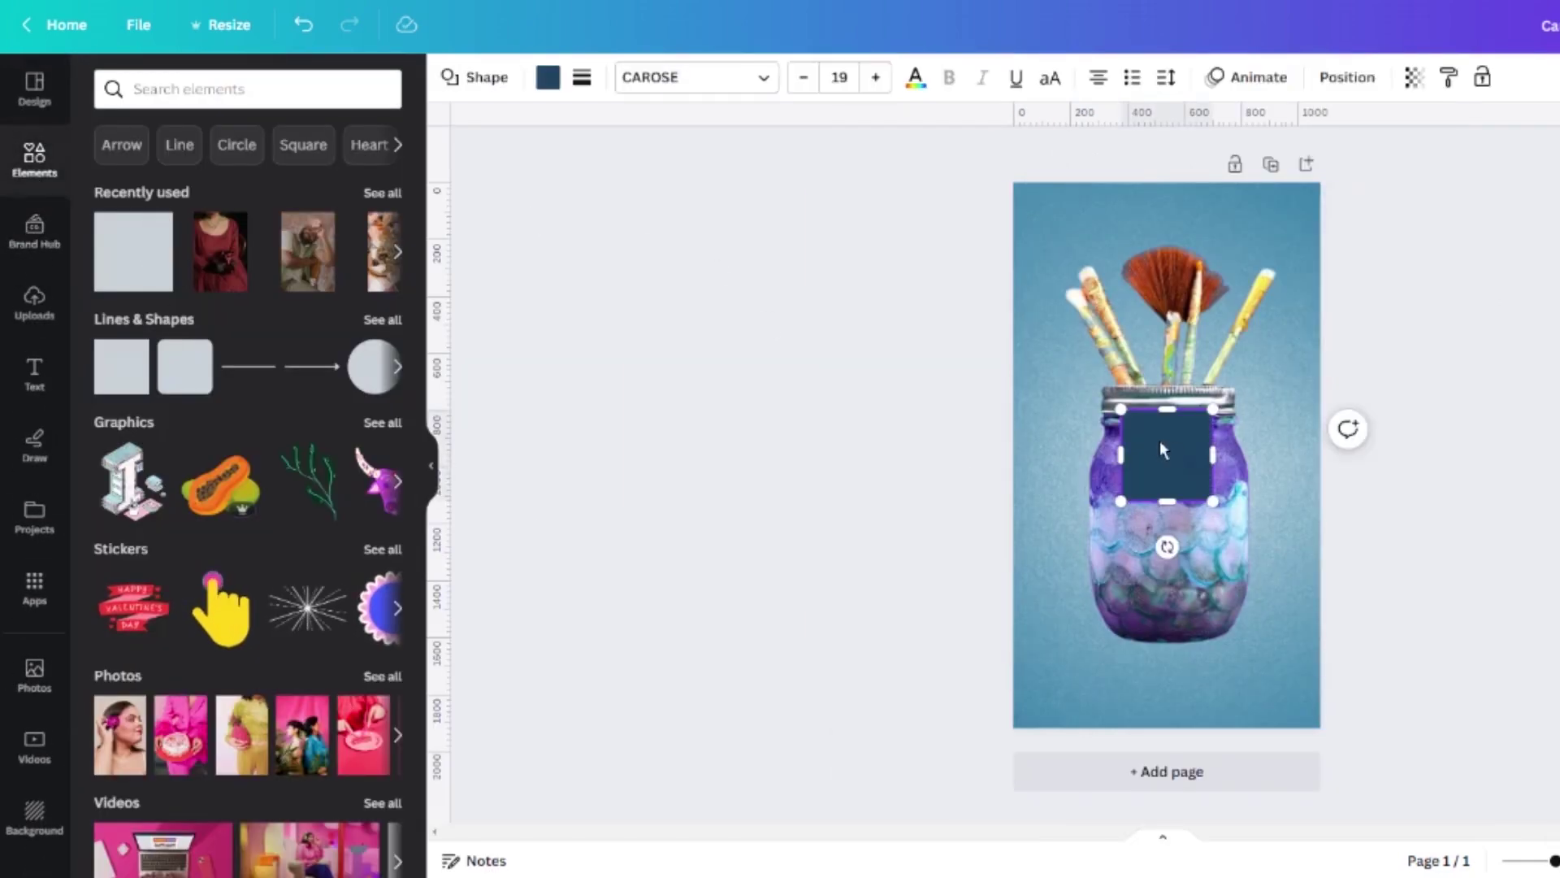
pyautogui.moveTo(1160, 435); pyautogui.dragTo(1029, 632)
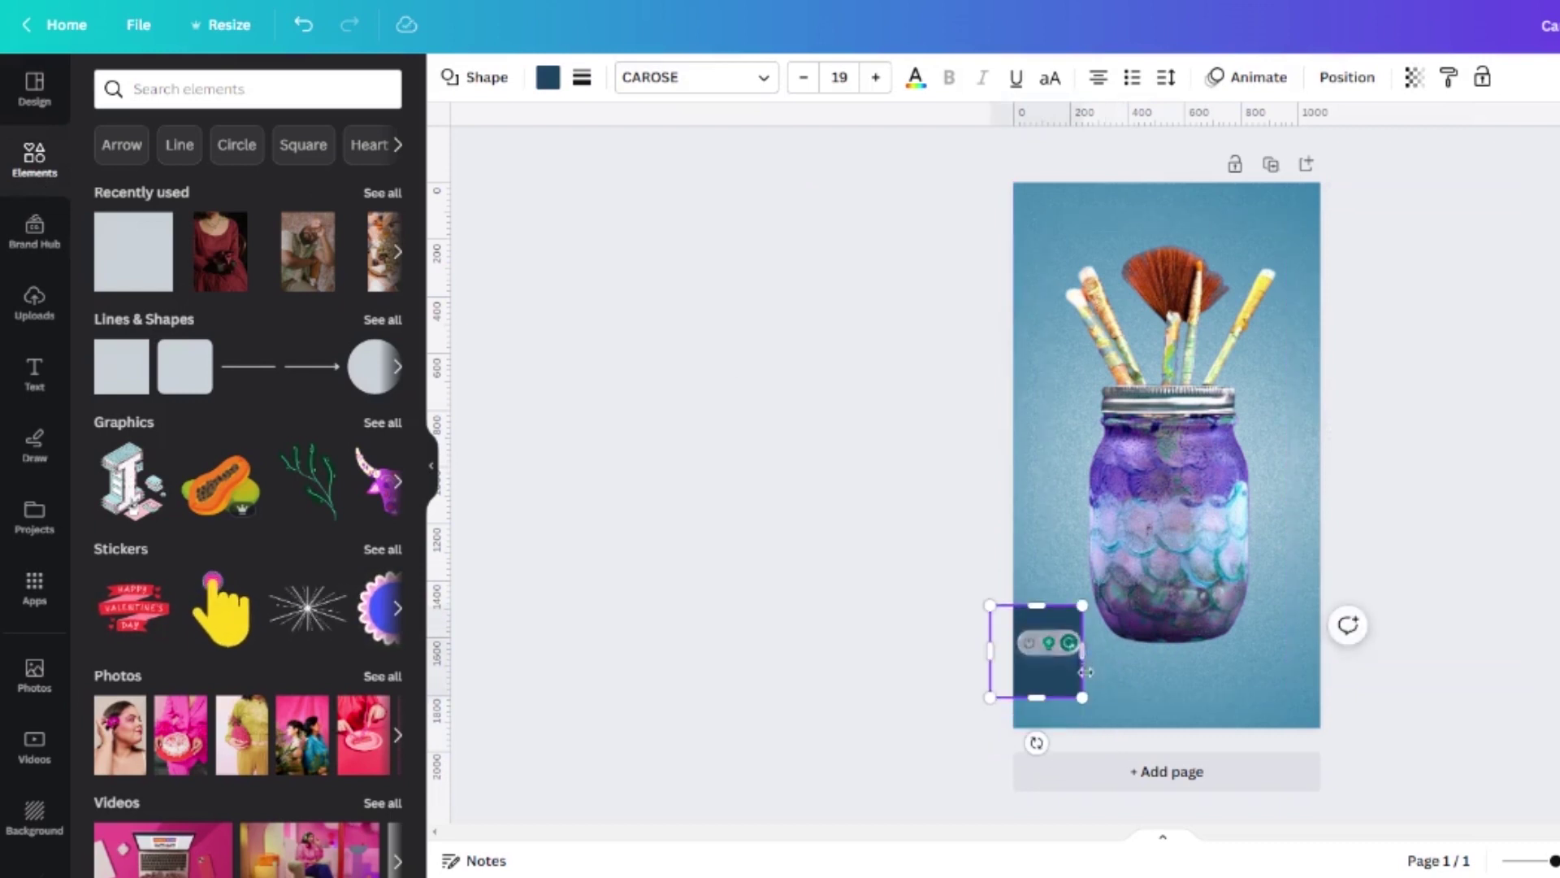
pyautogui.moveTo(1082, 696); pyautogui.dragTo(1379, 752)
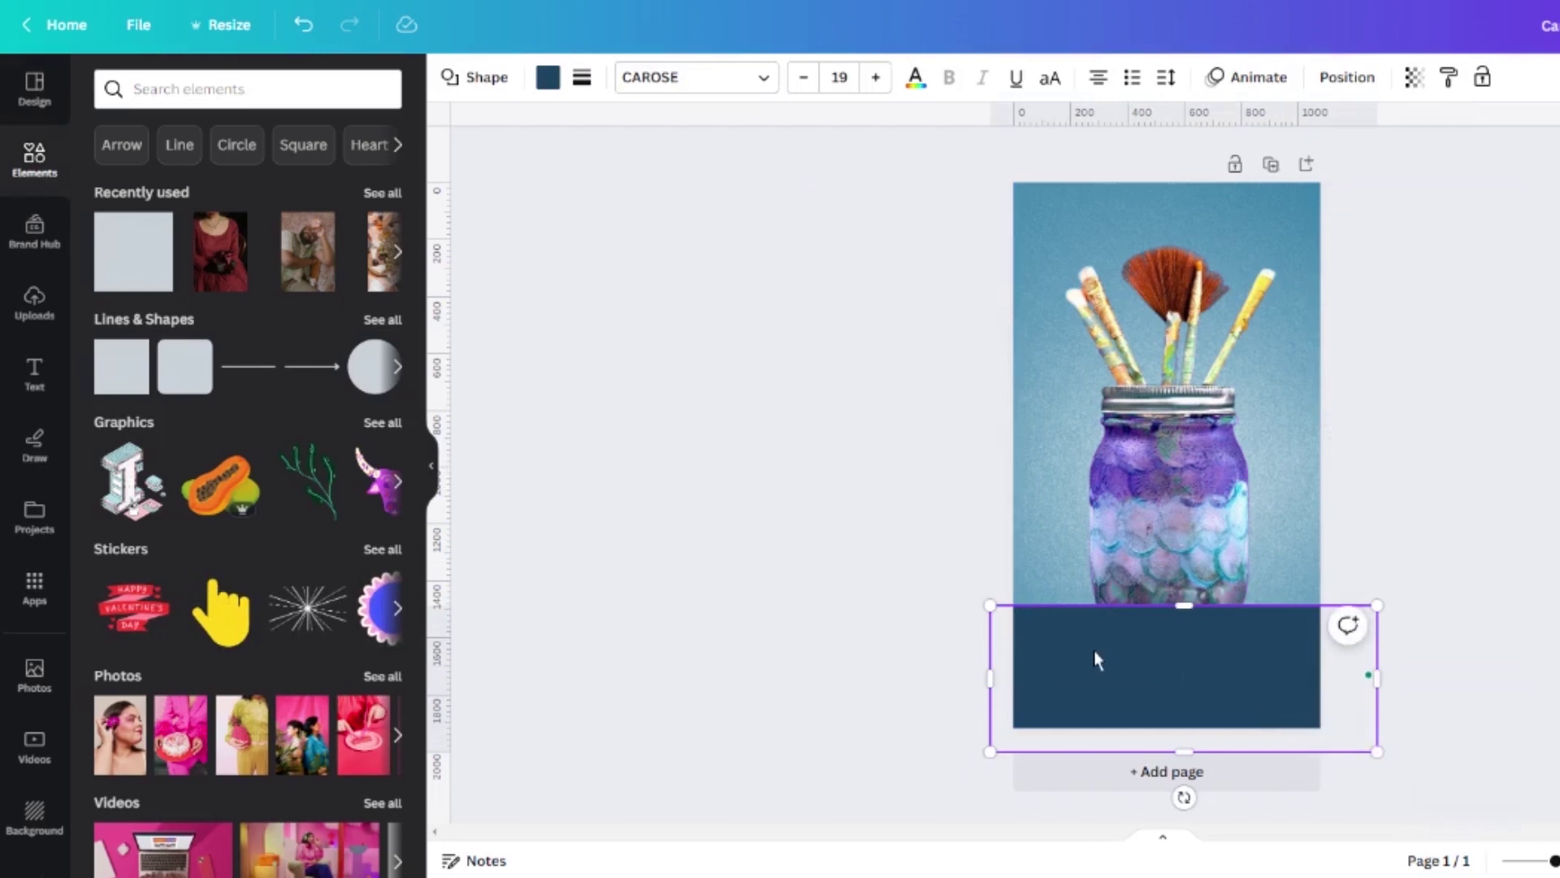
pyautogui.click(547, 77)
pyautogui.click(328, 197)
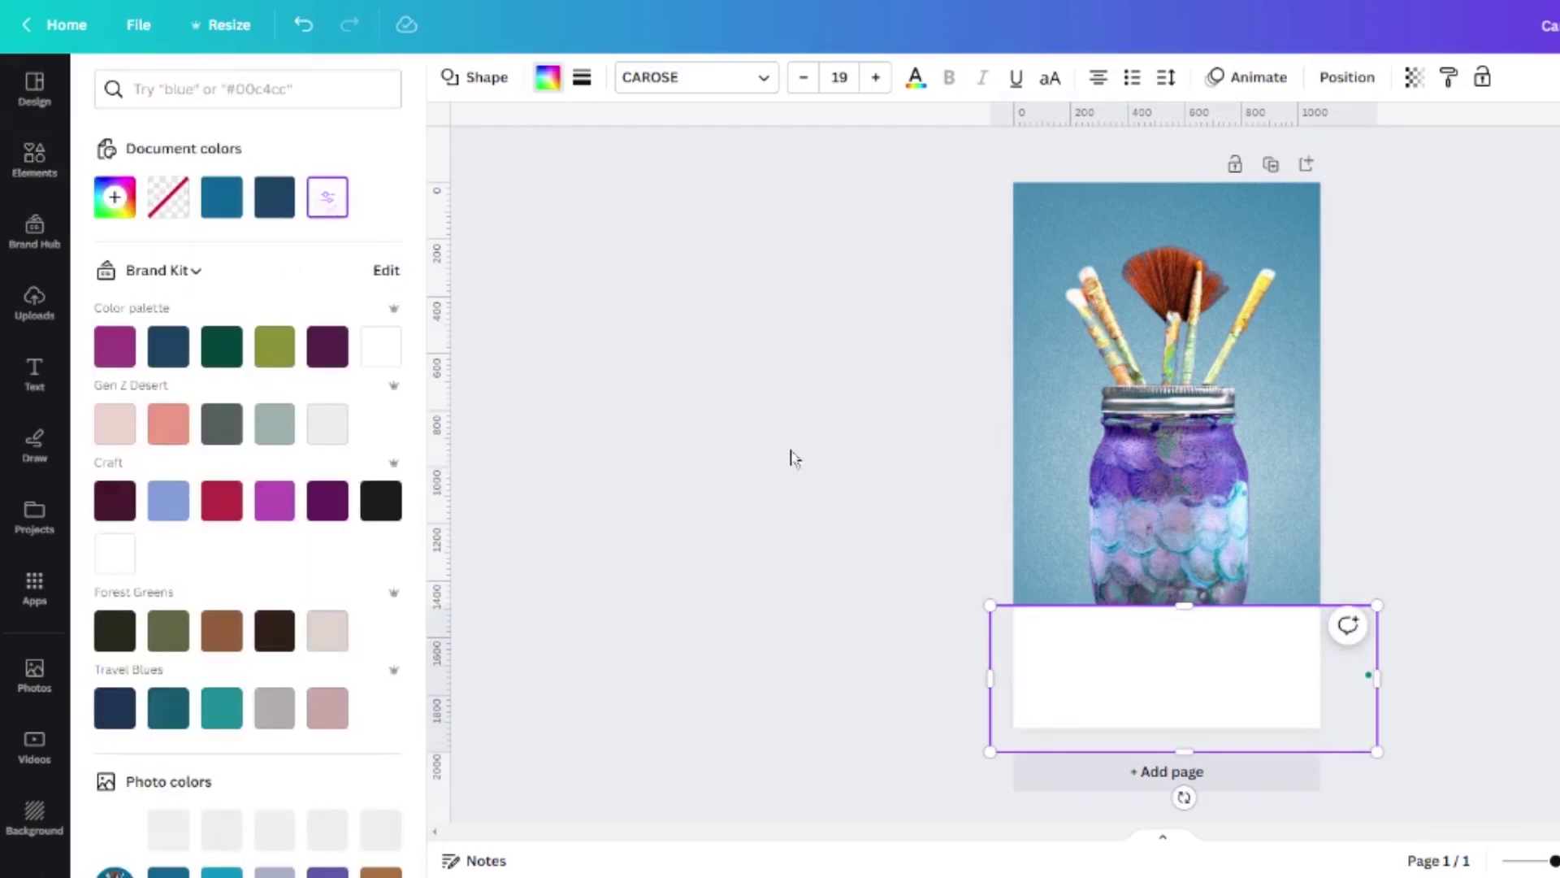
pyautogui.press('Escape')
# Move the white band behind the jar photo in the layer order.
pyautogui.click(1346, 77)
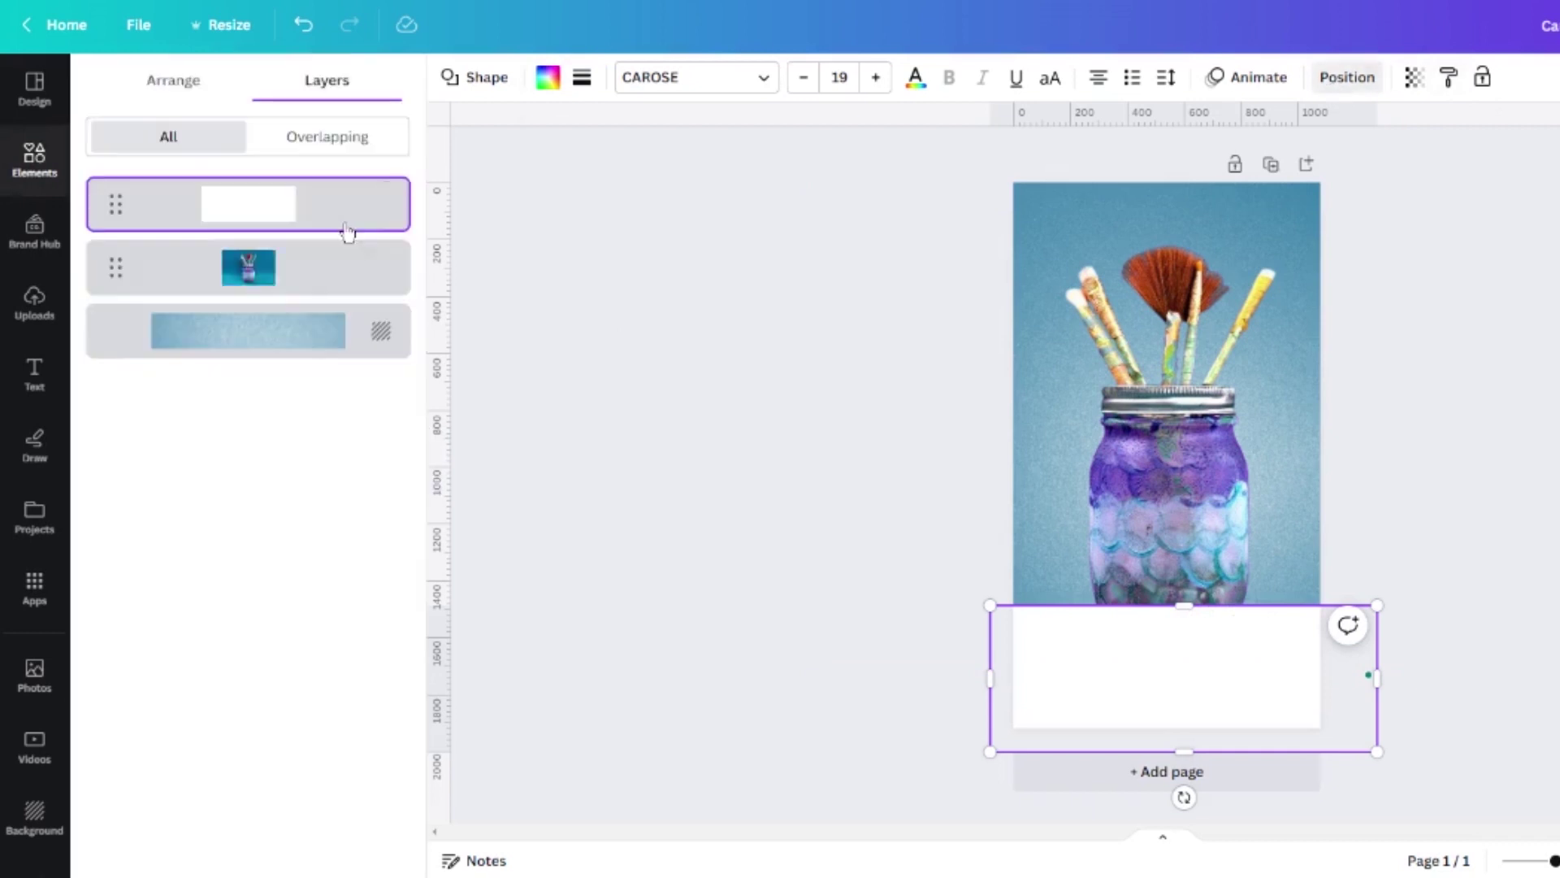
pyautogui.moveTo(292, 247); pyautogui.dragTo(281, 276)
pyautogui.press('Escape')
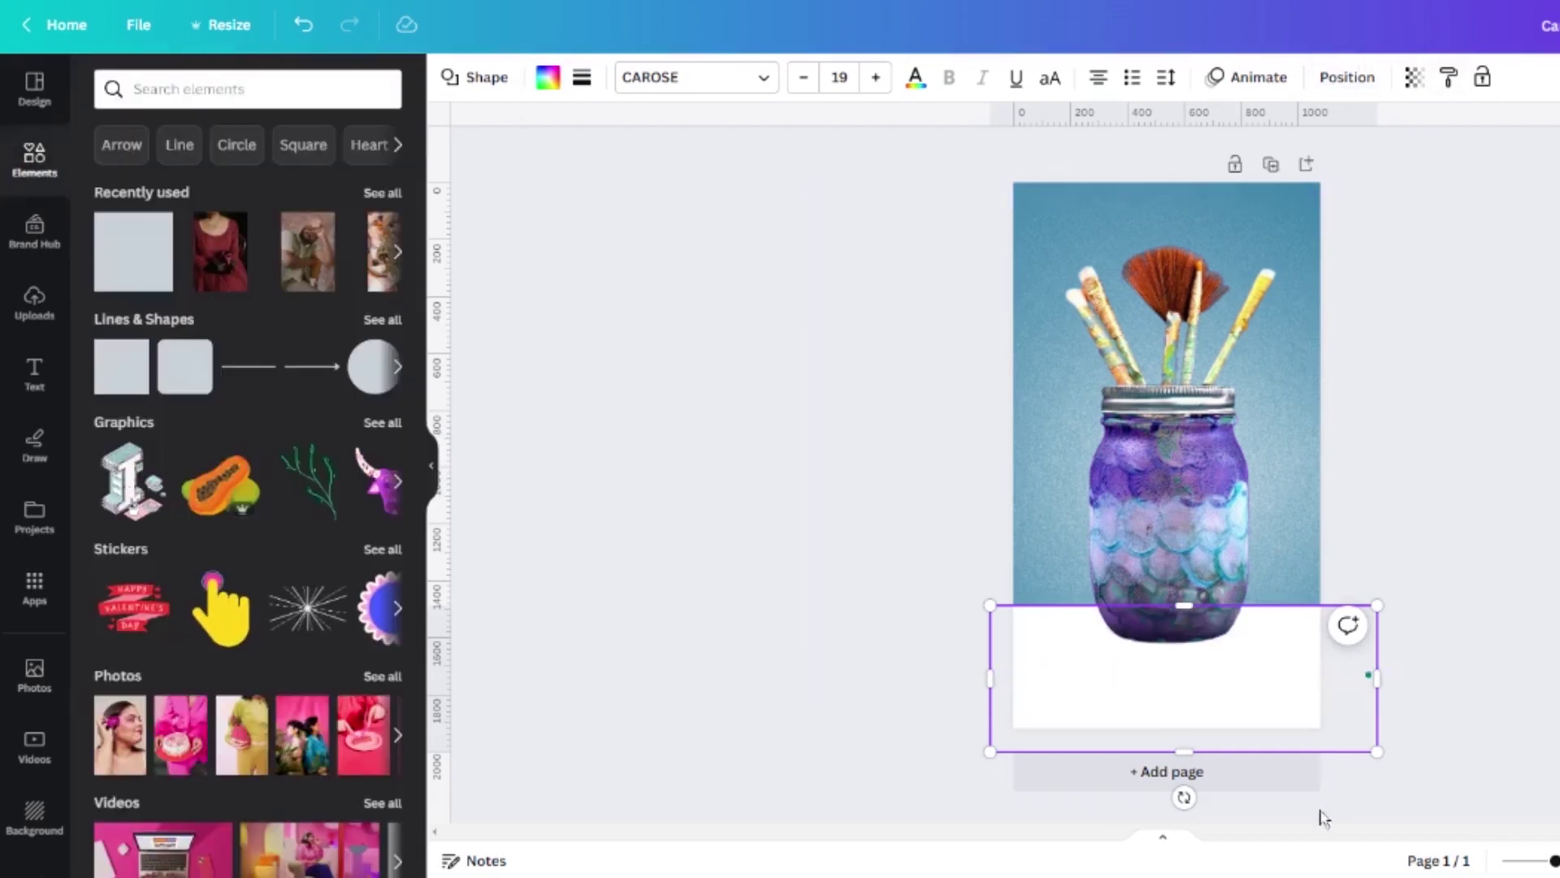
pyautogui.click(642, 604)
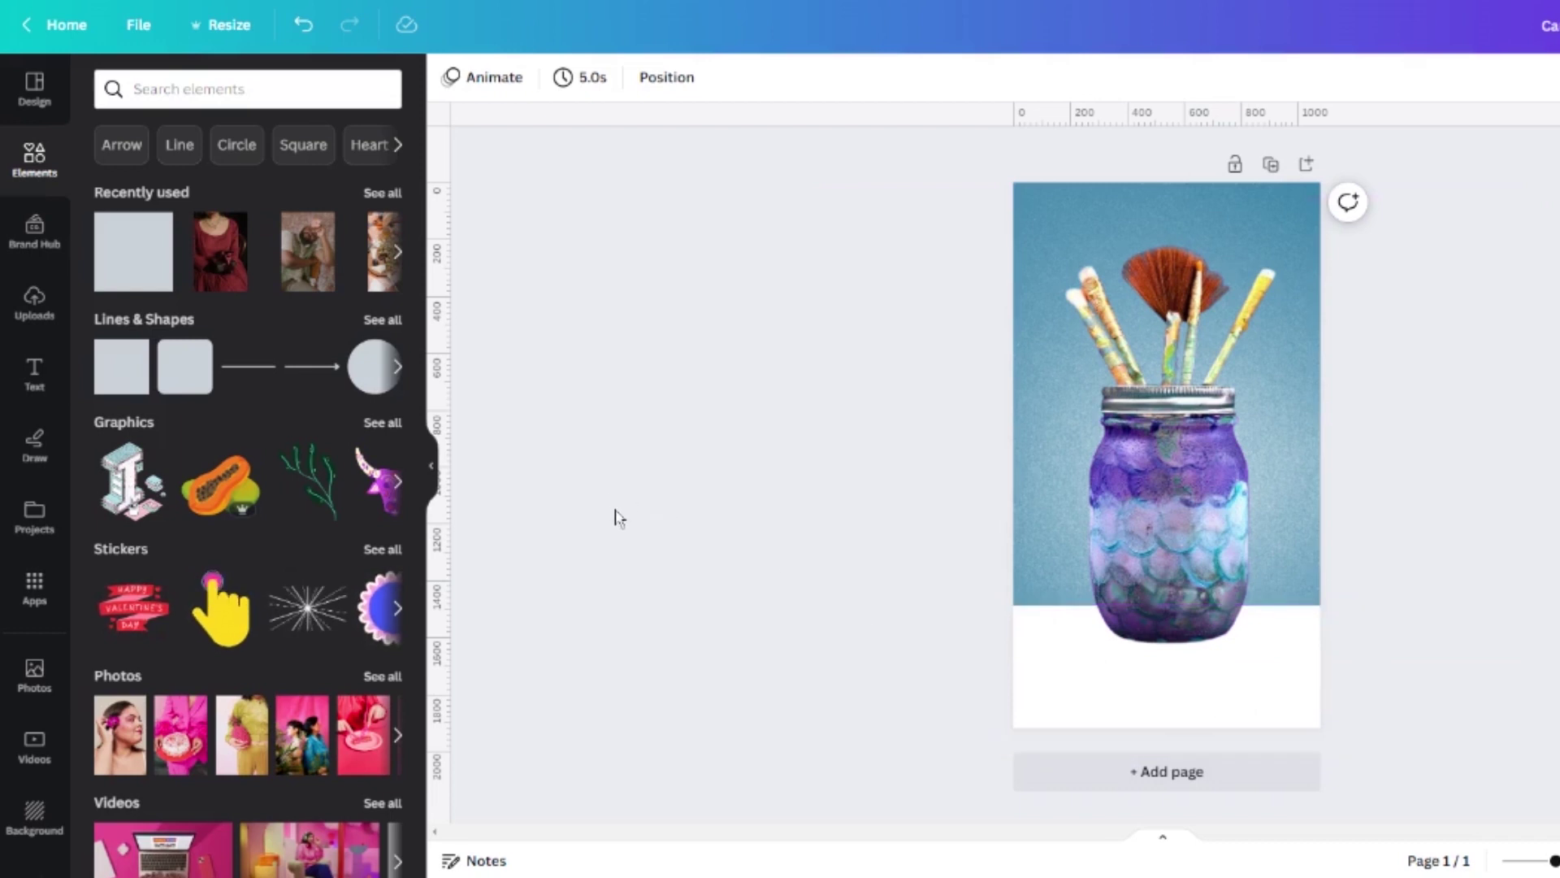
# Give the jar photo a drop shadow with a distance of 50.
pyautogui.click(1180, 437)
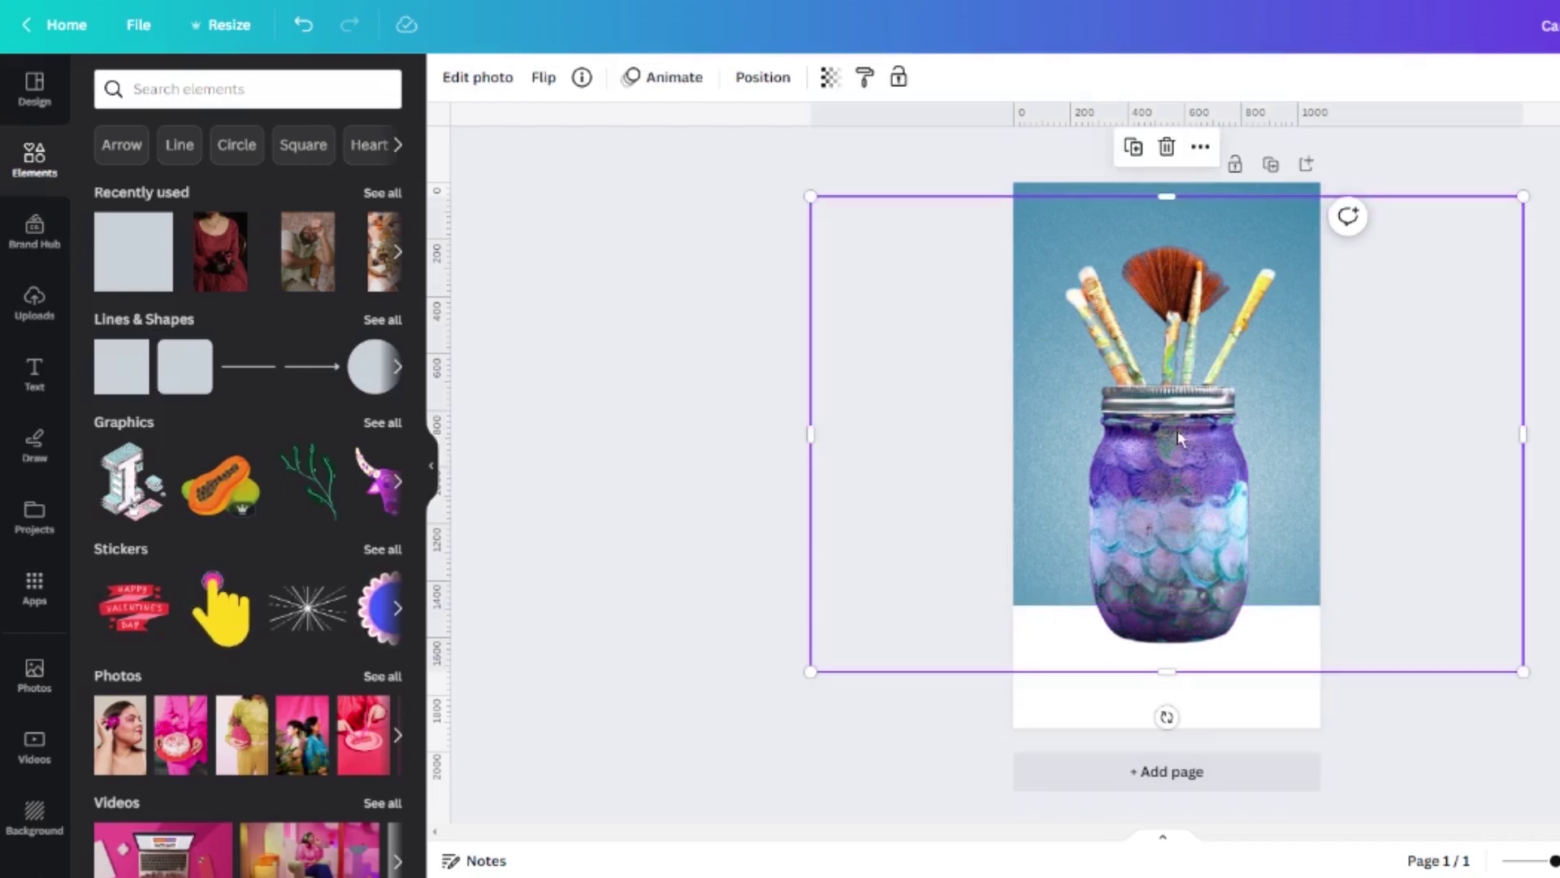
pyautogui.click(485, 86)
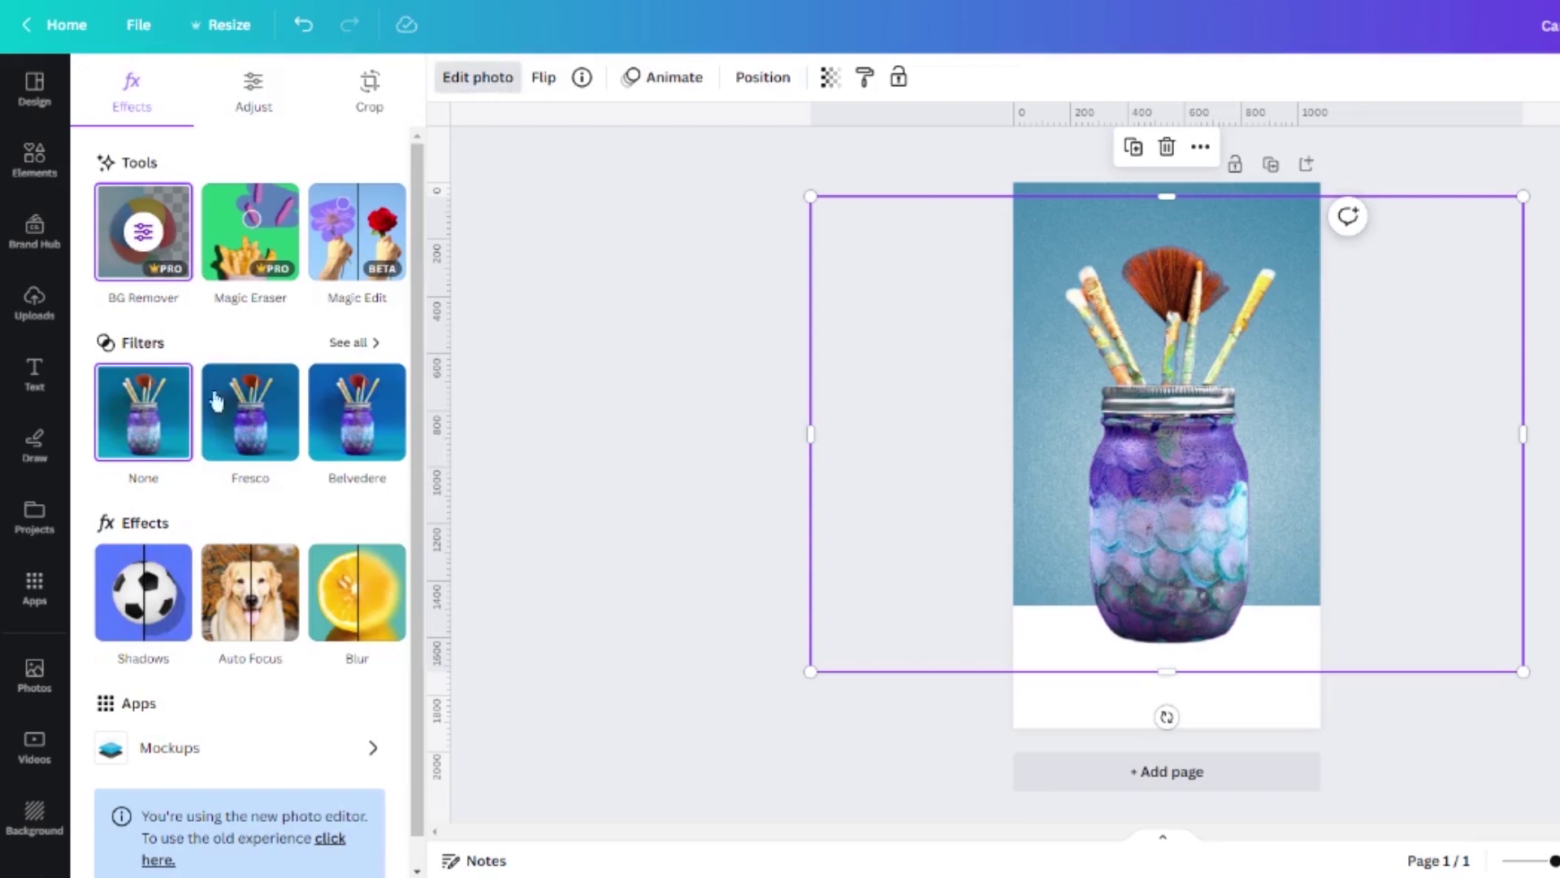
pyautogui.click(149, 605)
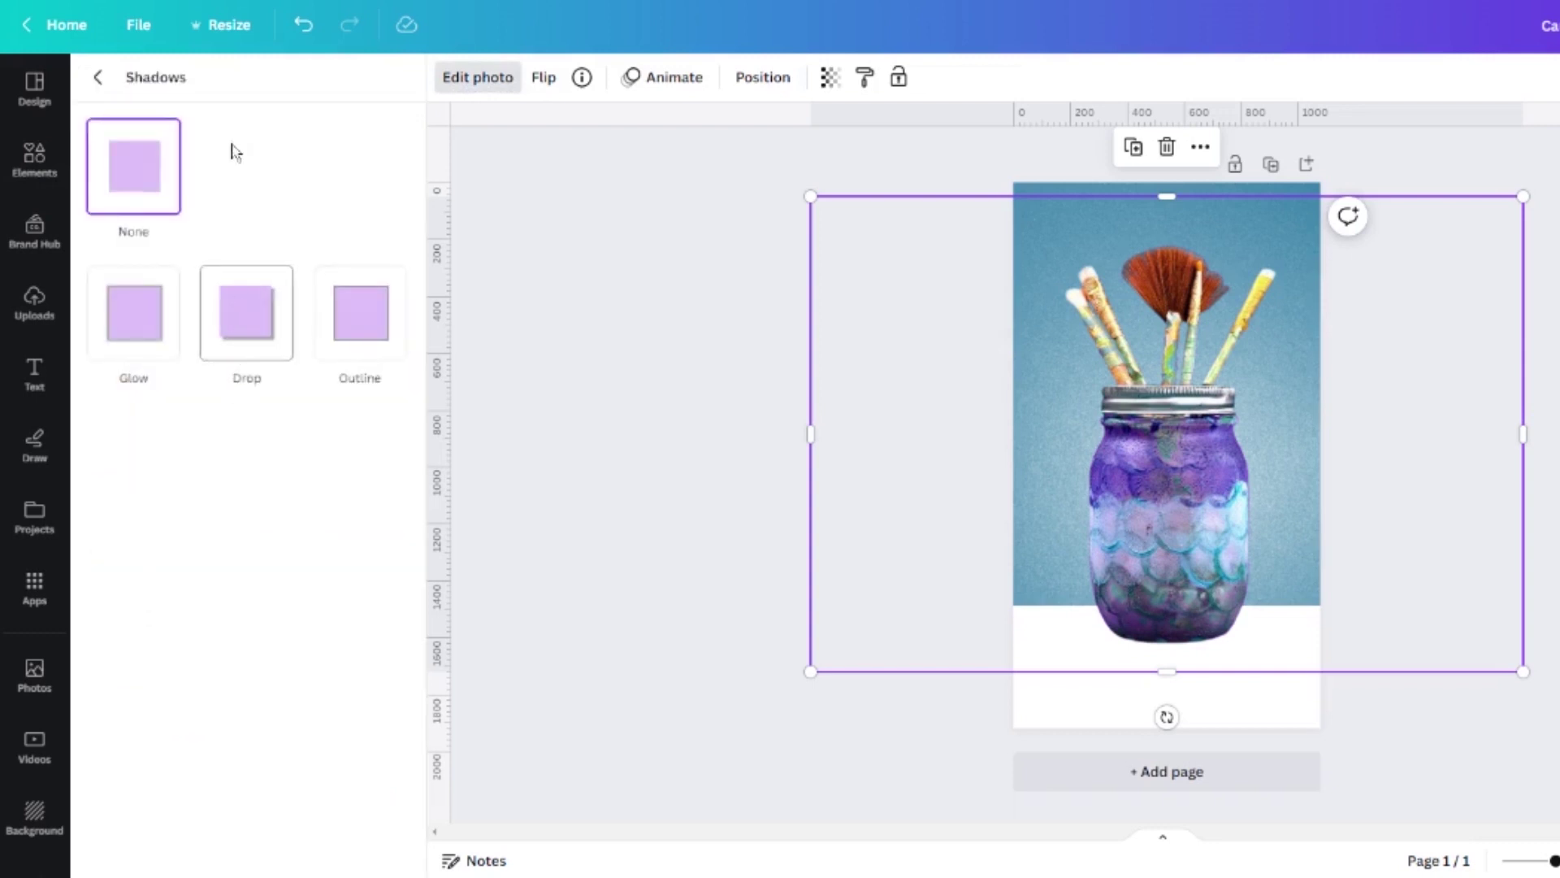
pyautogui.click(251, 330)
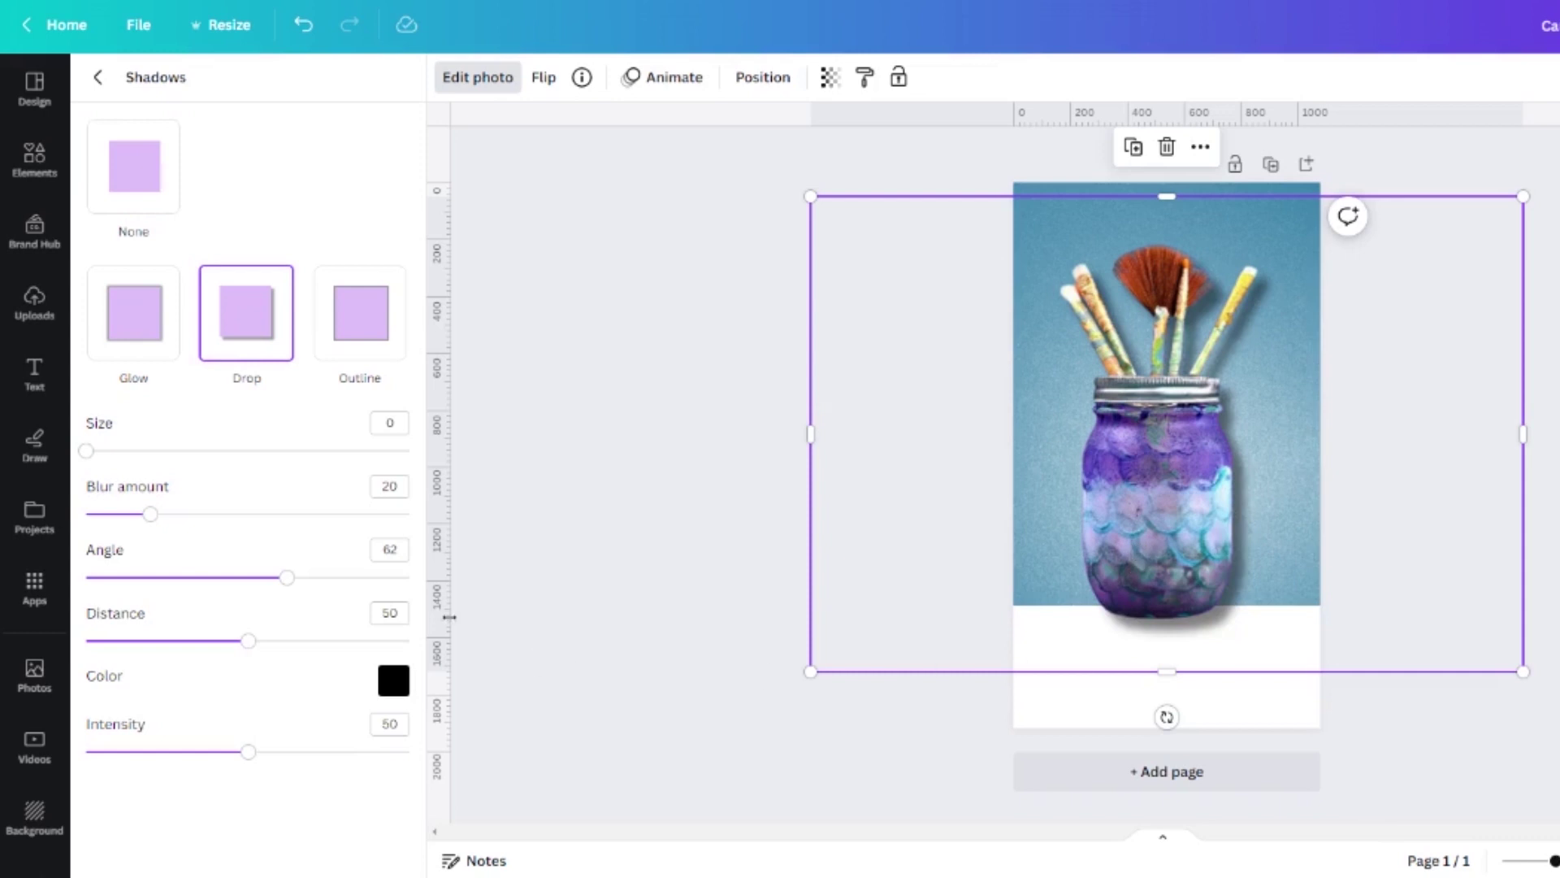
pyautogui.doubleClick(389, 549)
pyautogui.write('50')
pyautogui.press('Return')
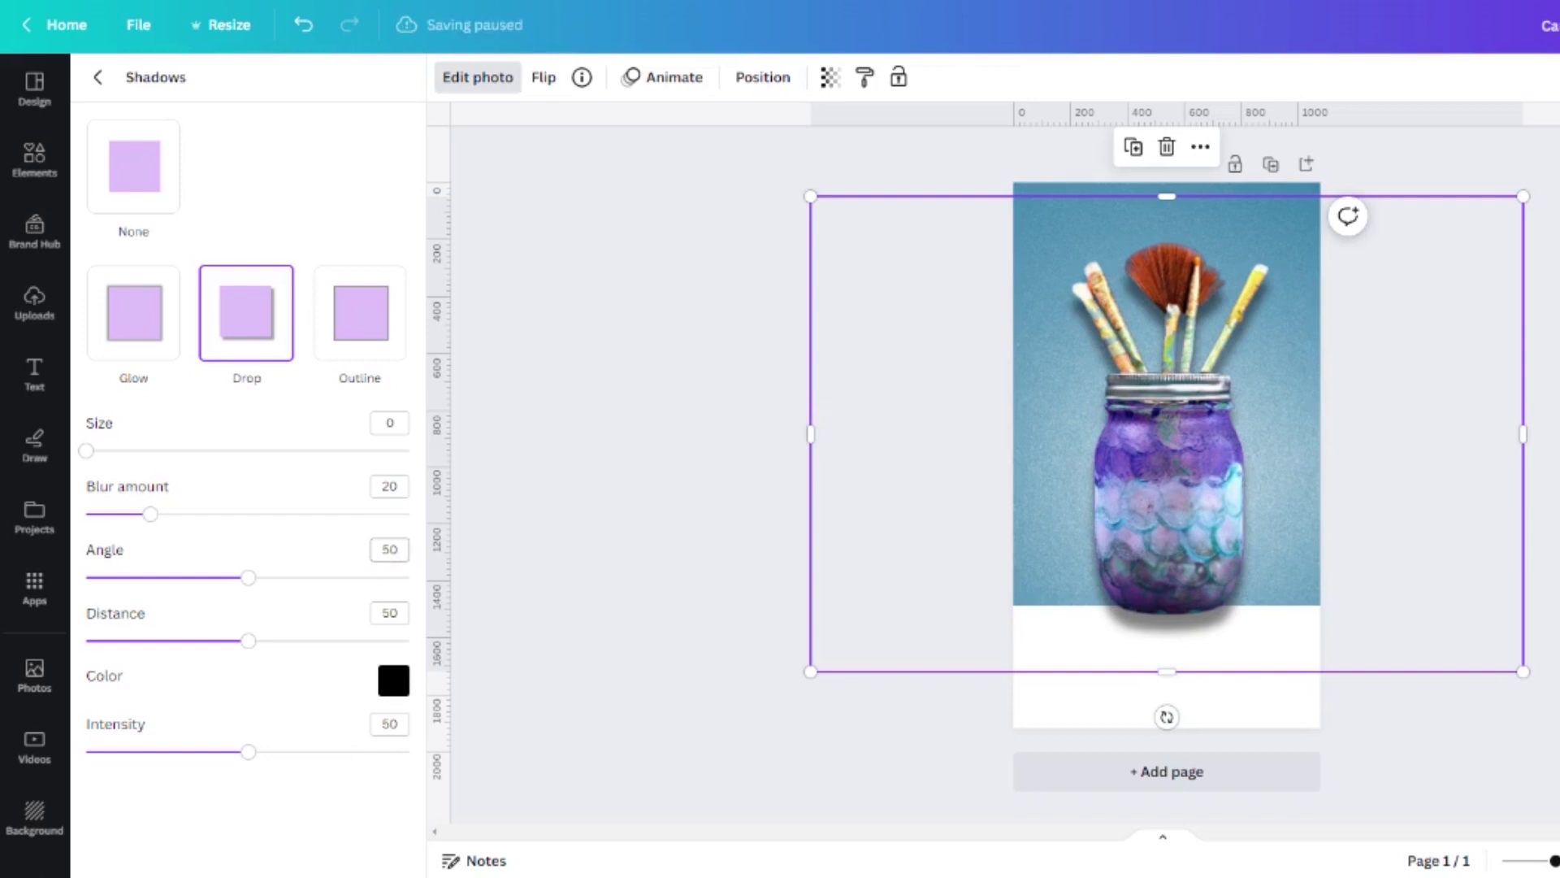
# Lower the shadow intensity to 15 and blur to 35, then nudge the jar slightly down.
pyautogui.click(143, 753)
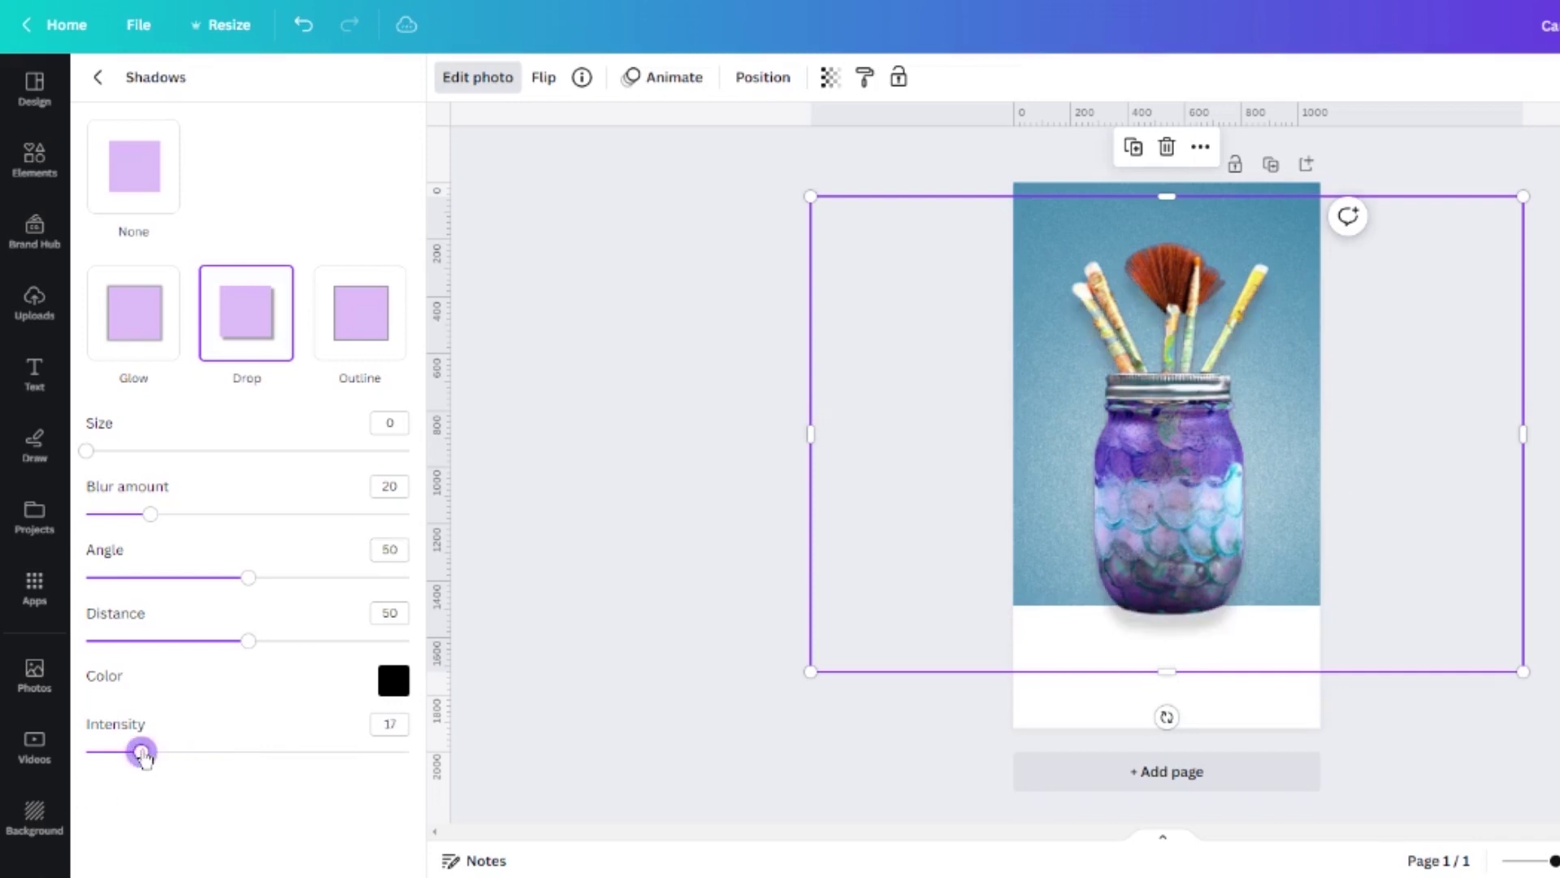
pyautogui.moveTo(143, 752); pyautogui.dragTo(136, 755)
pyautogui.click(218, 515)
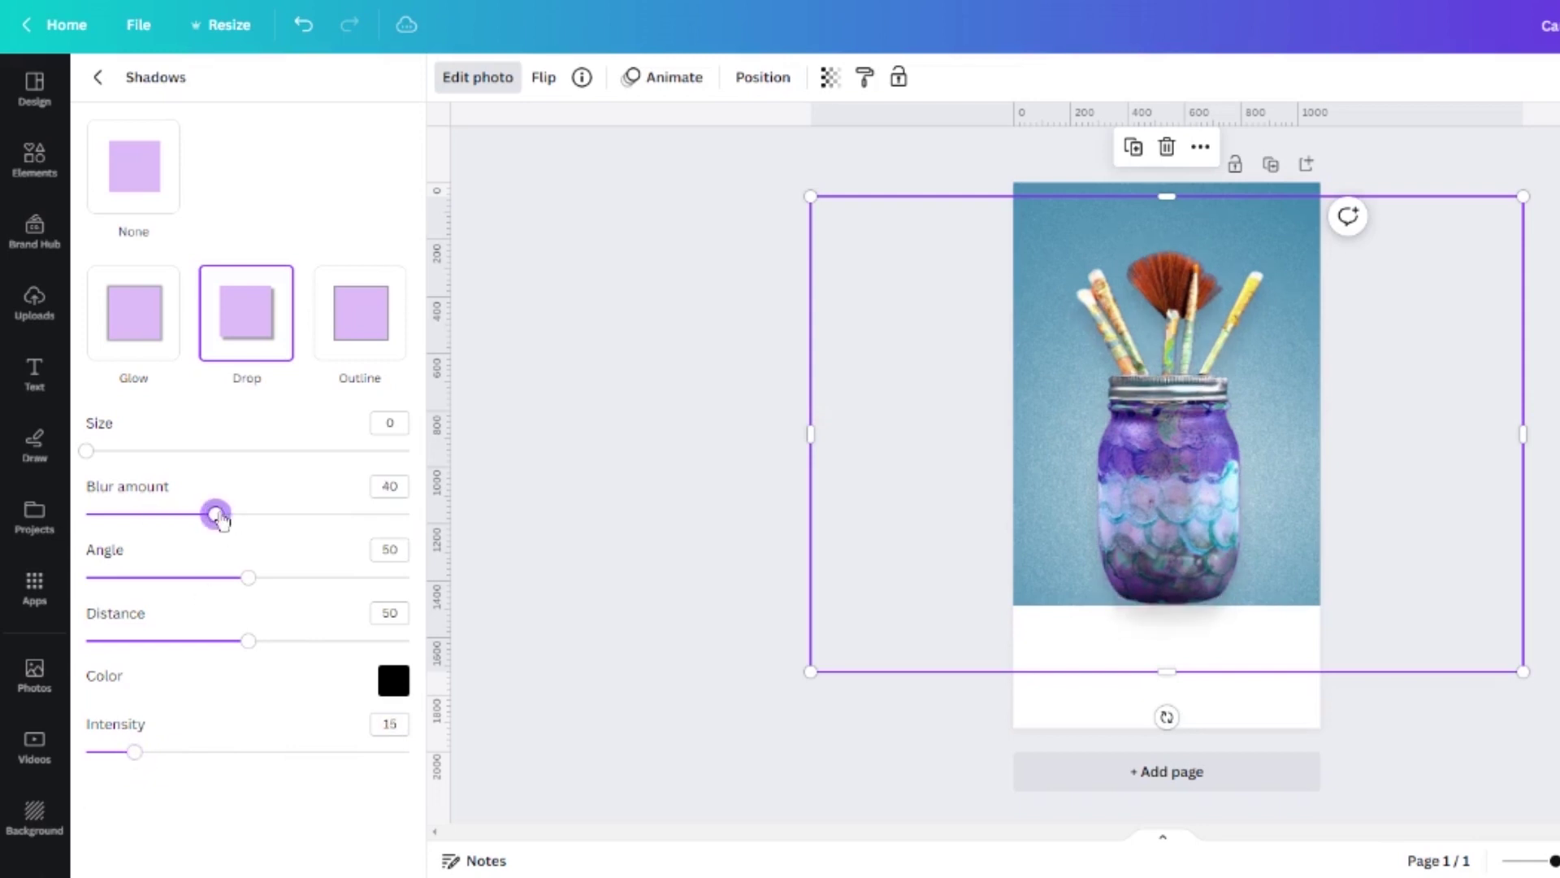
pyautogui.moveTo(218, 517); pyautogui.dragTo(201, 520)
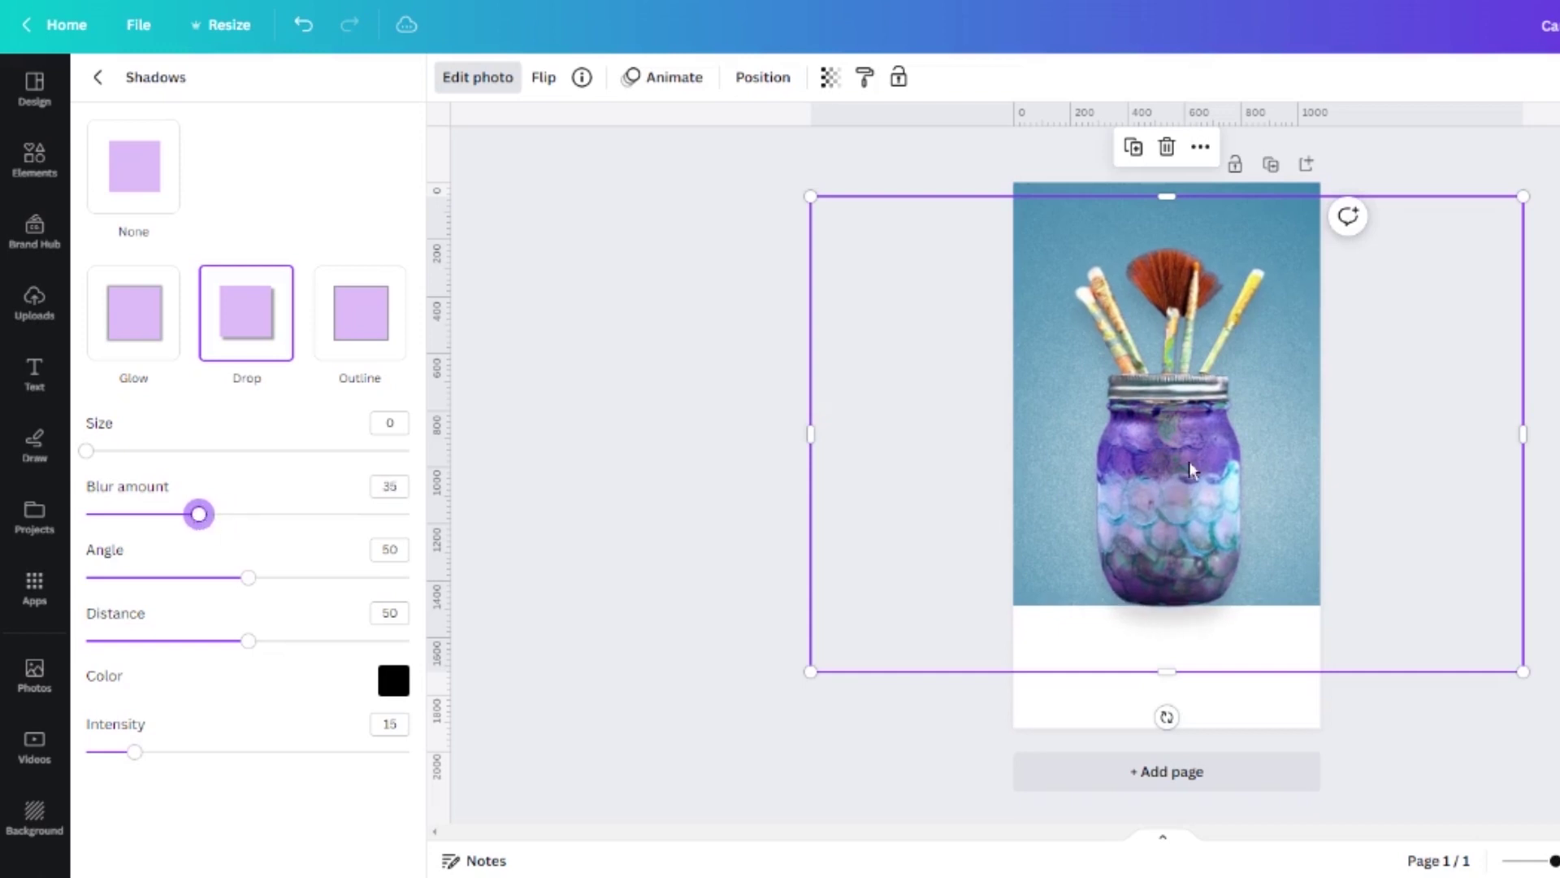
pyautogui.moveTo(1187, 463); pyautogui.dragTo(1187, 495)
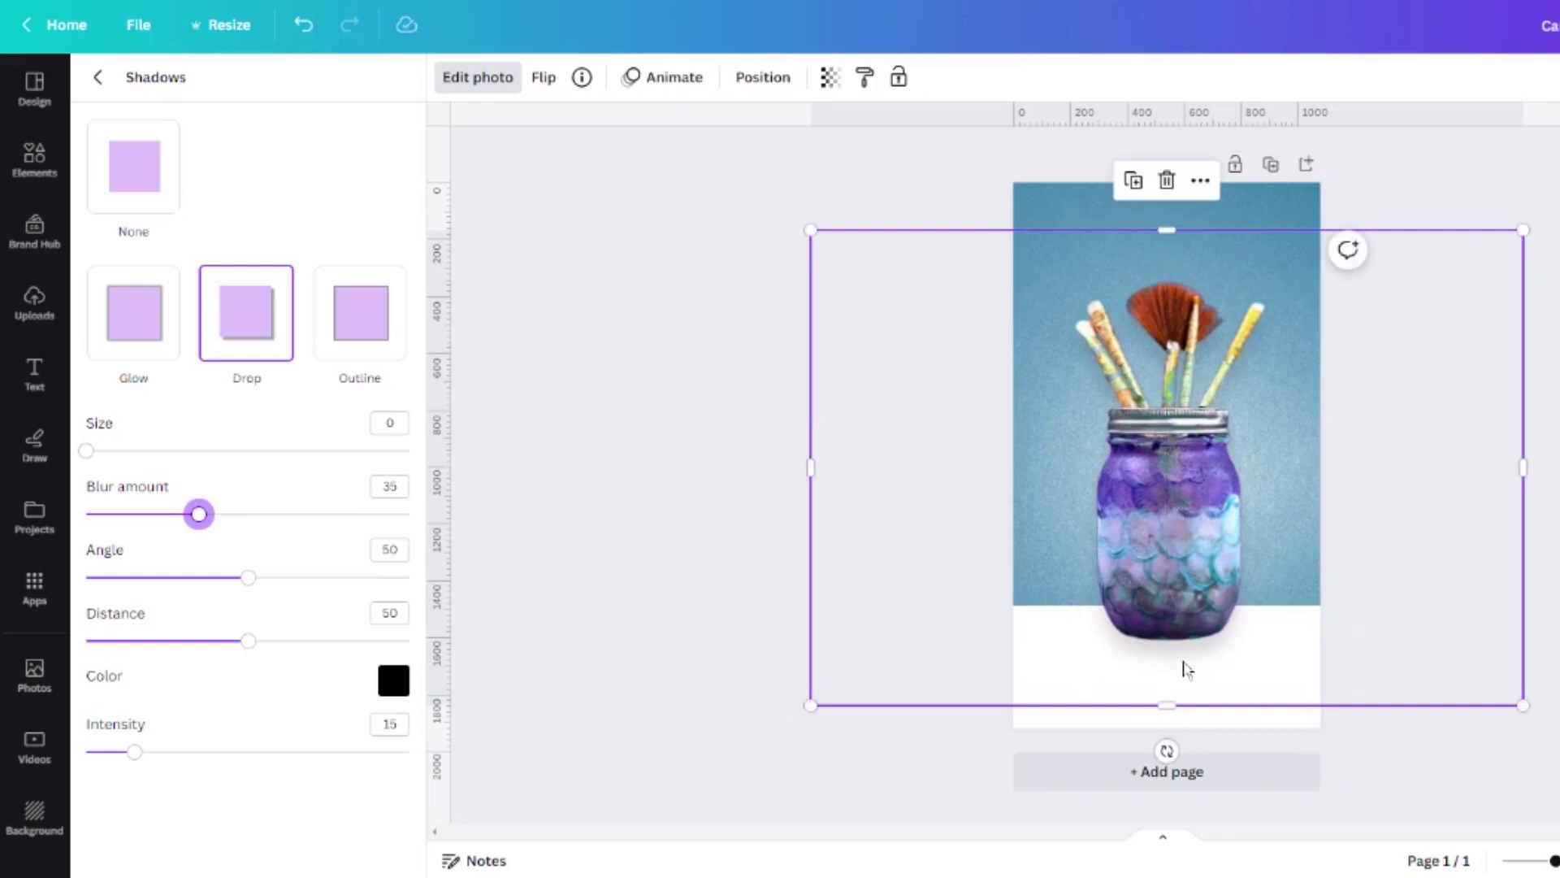
# Duplicate the jar, flip the copy vertically and place it directly beneath the original.
pyautogui.press('Escape')
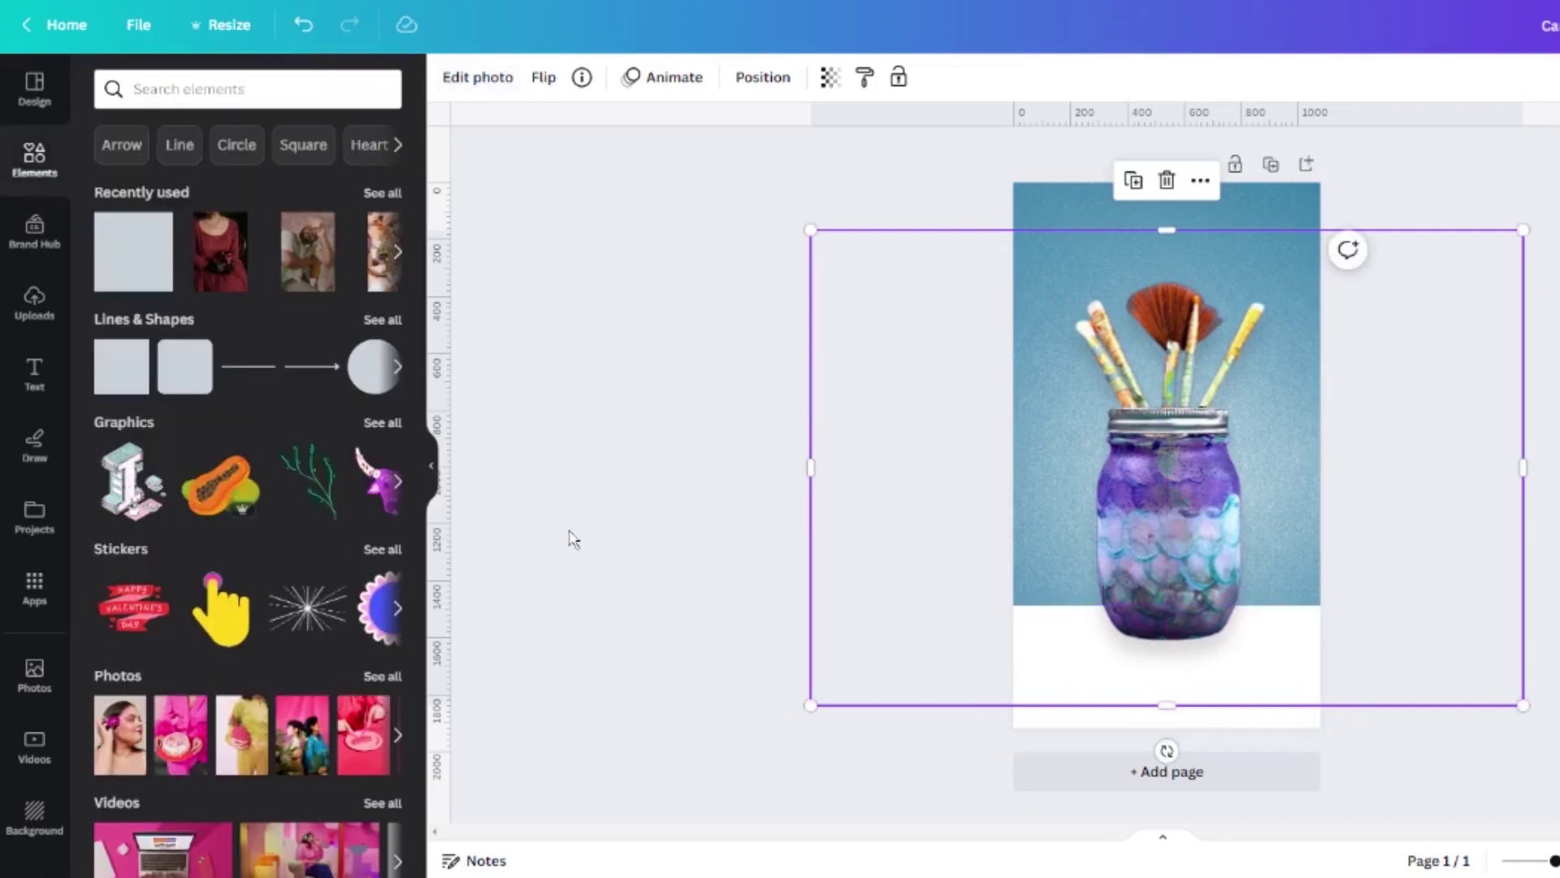
pyautogui.press('Escape')
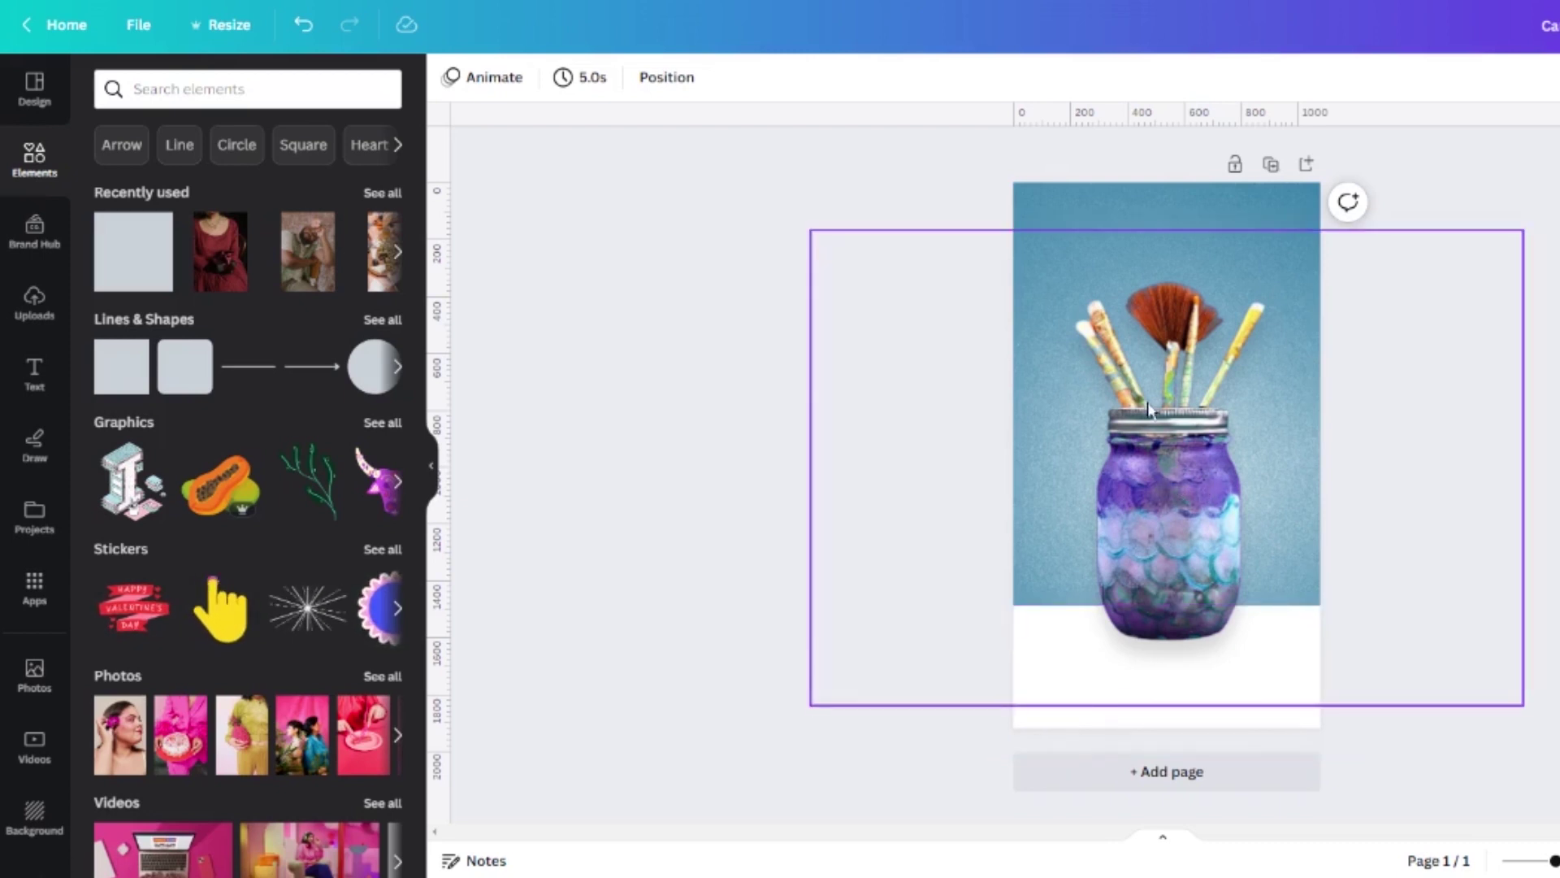
pyautogui.click(1175, 483)
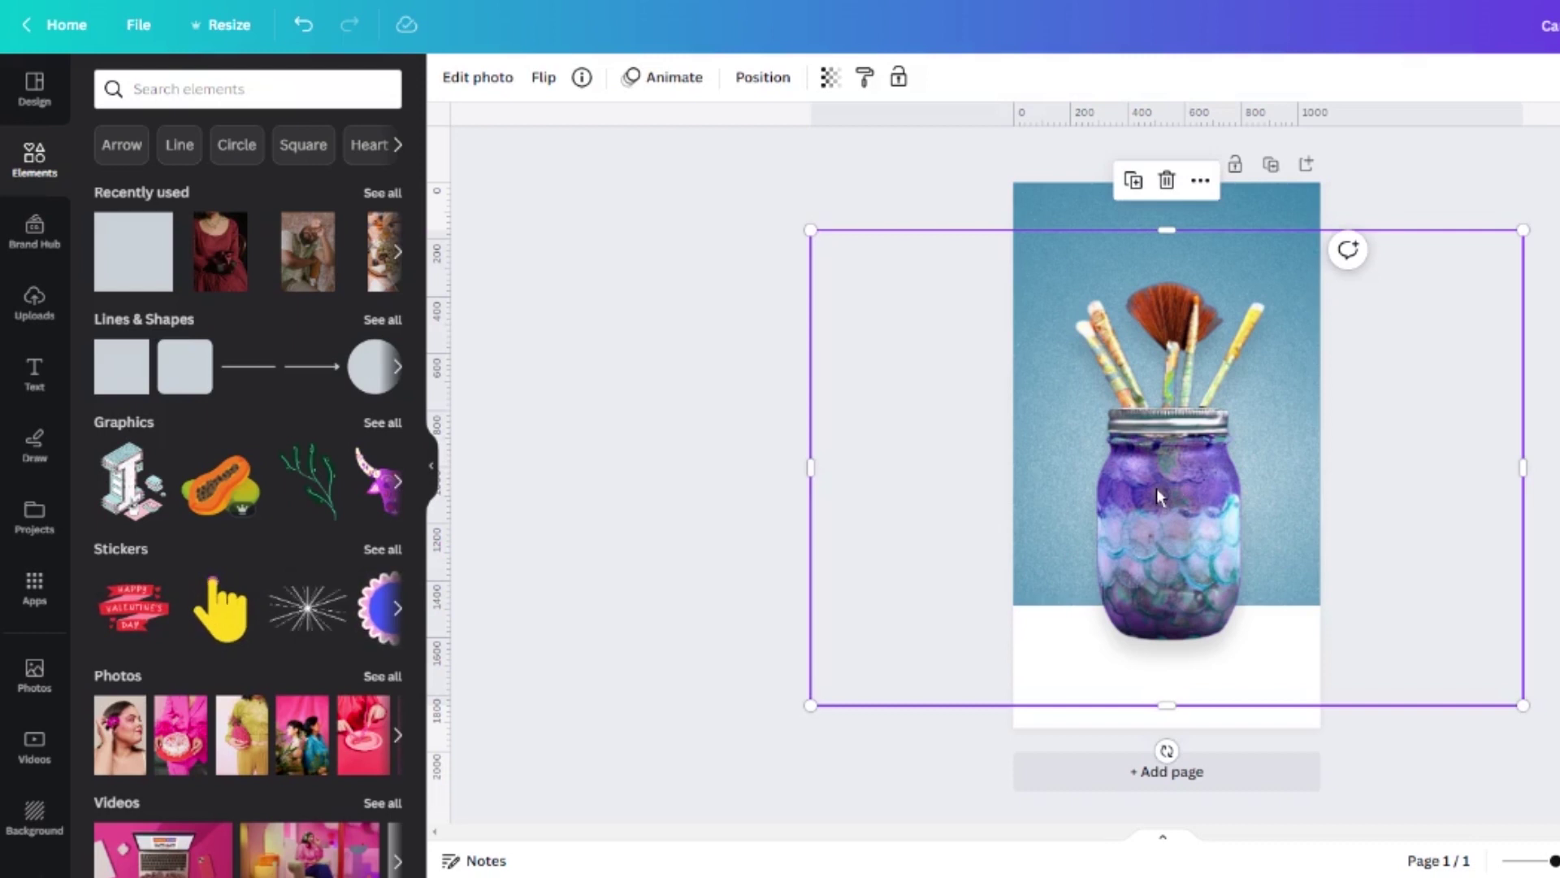
pyautogui.rightClick(1153, 487)
pyautogui.moveTo(1192, 438); pyautogui.dragTo(1196, 443)
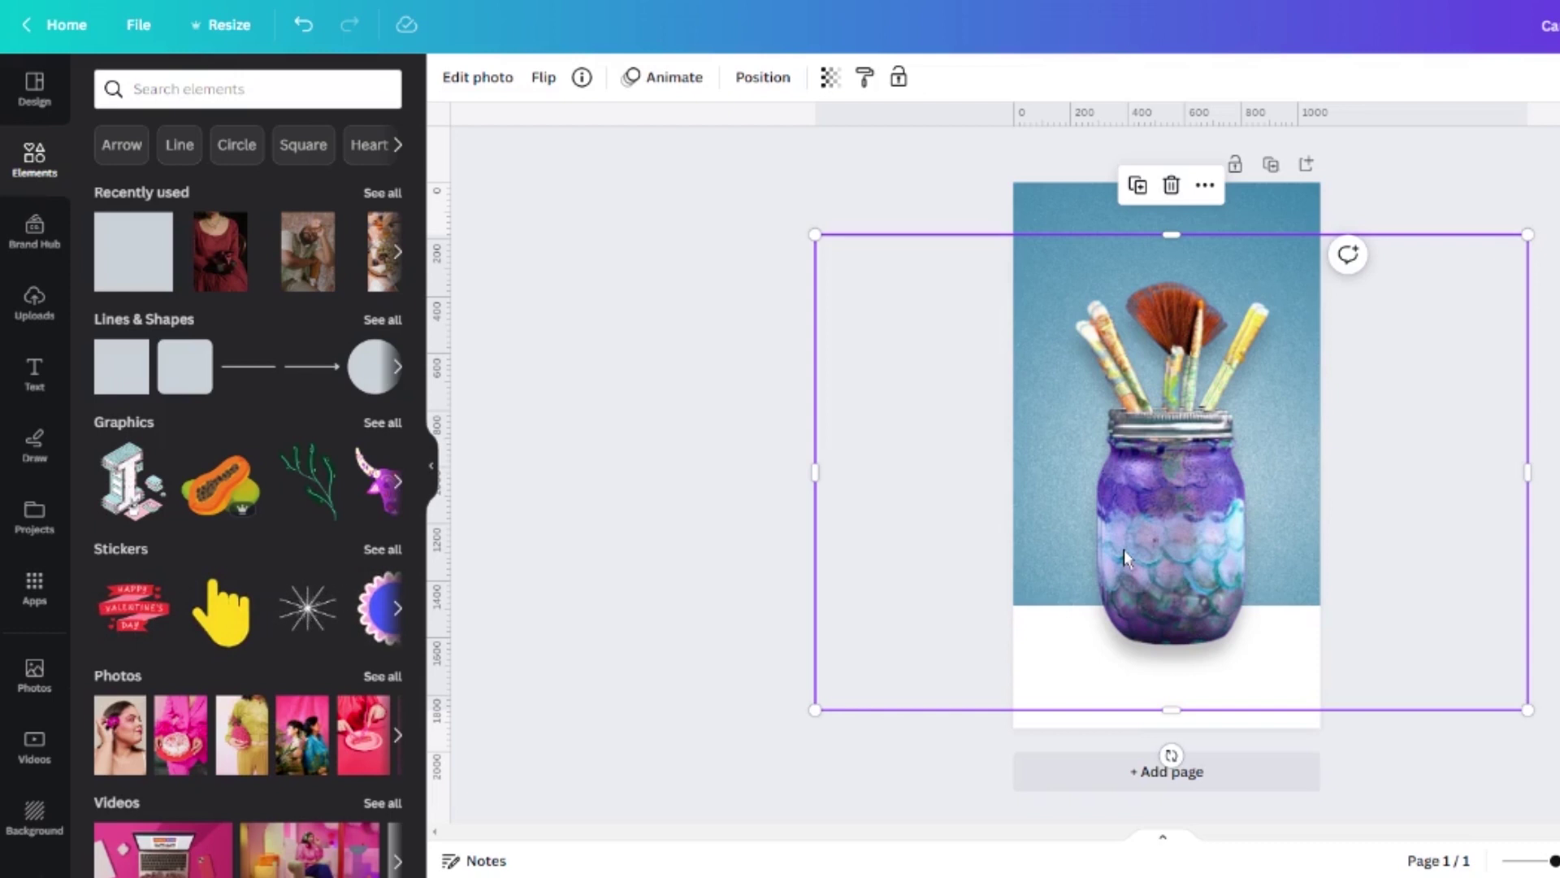
pyautogui.click(544, 77)
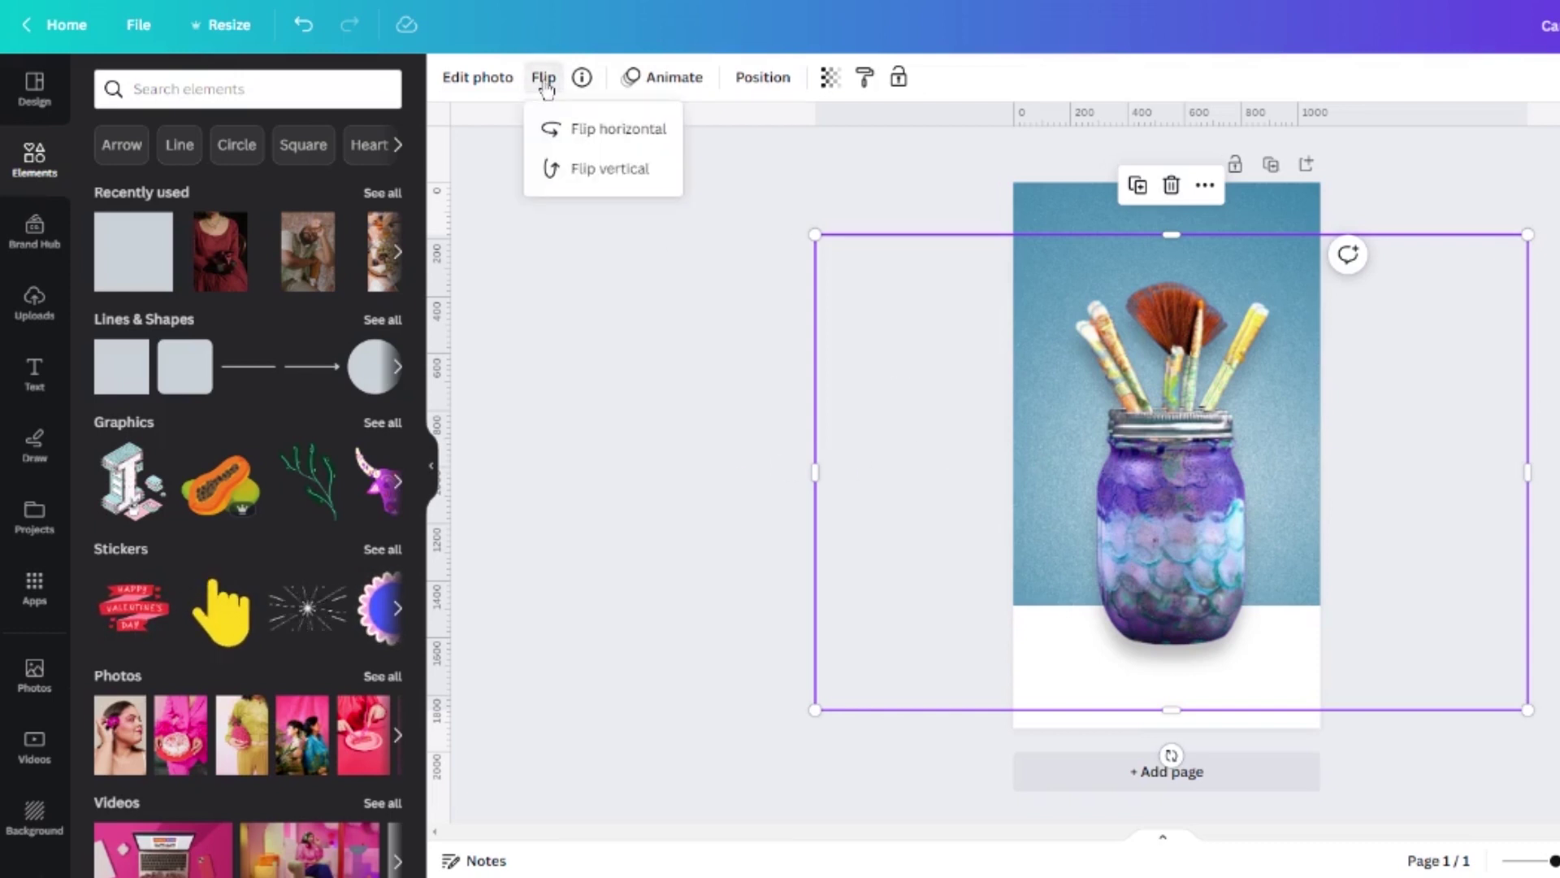
pyautogui.click(597, 177)
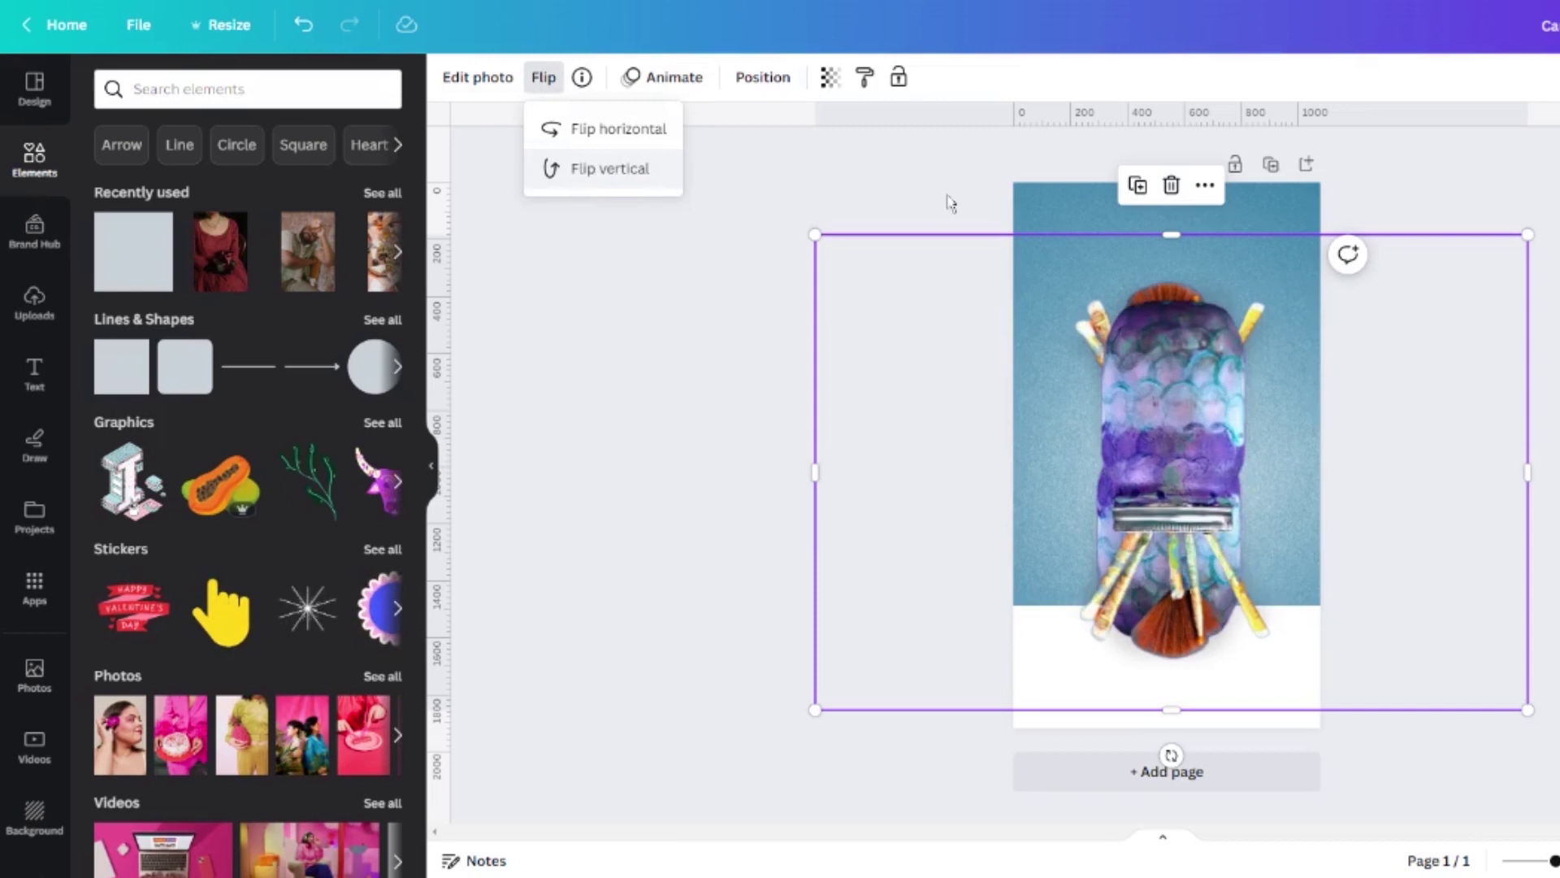
pyautogui.moveTo(1172, 333); pyautogui.dragTo(1168, 643)
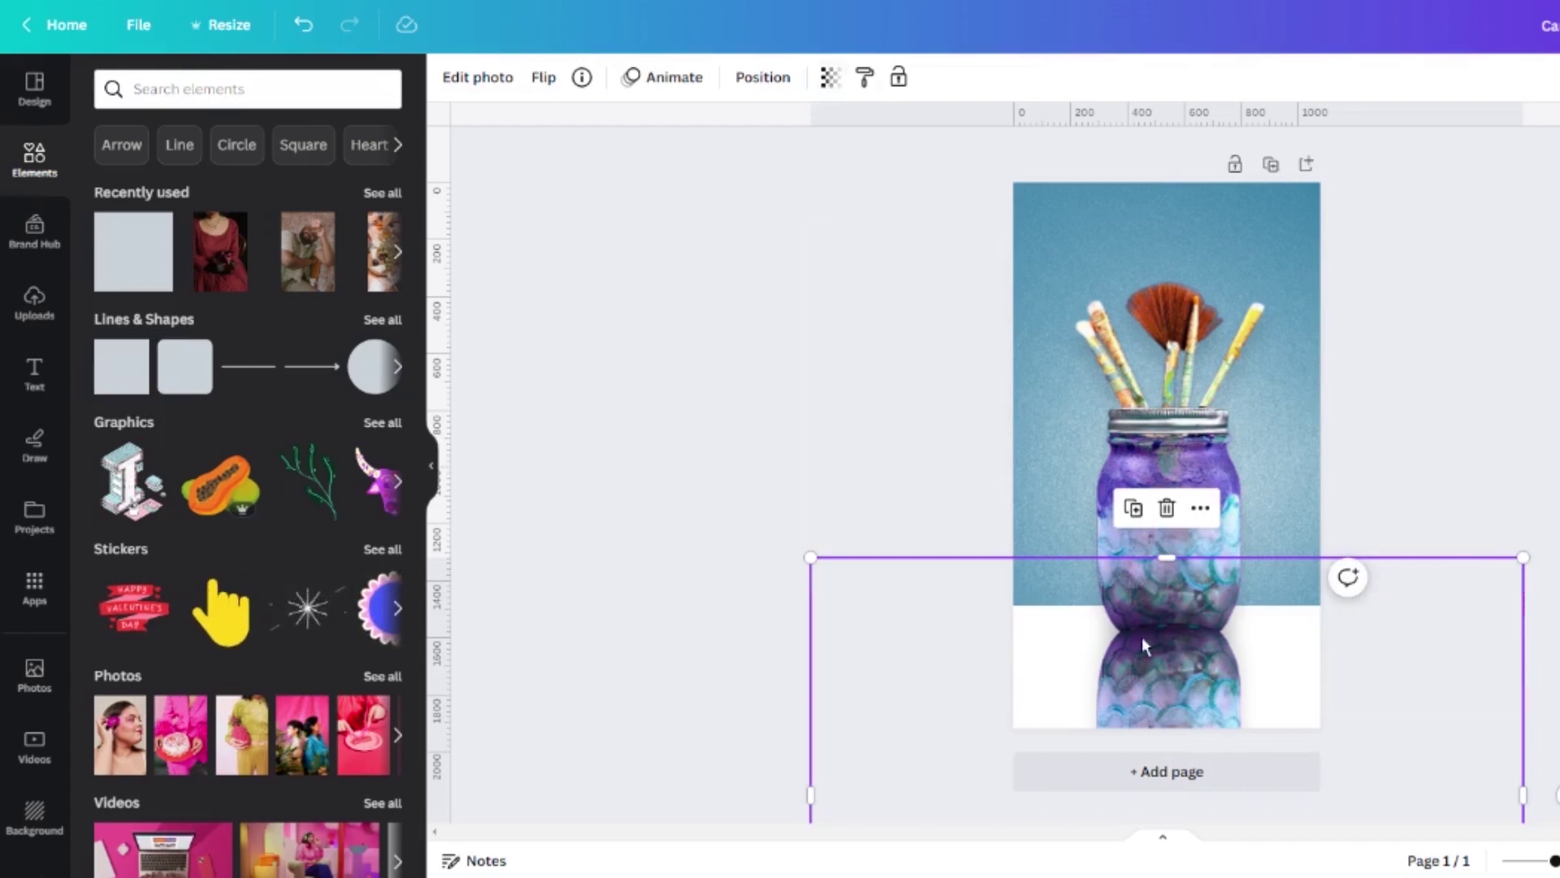
# Set the flipped jar copy's transparency to 10.
pyautogui.click(829, 79)
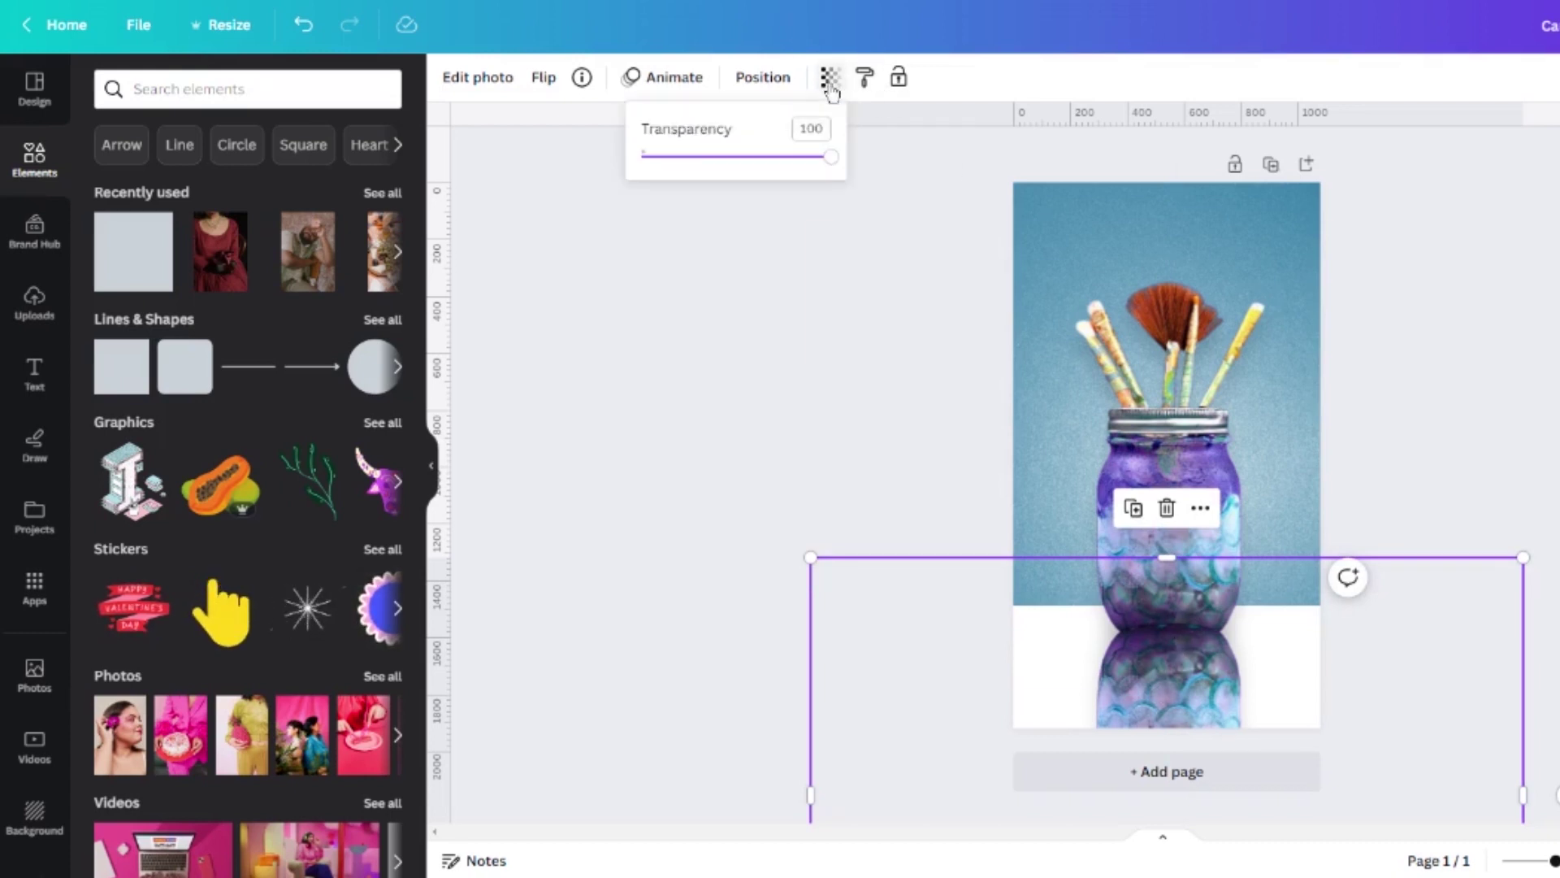
pyautogui.click(656, 157)
pyautogui.moveTo(655, 158); pyautogui.dragTo(660, 157)
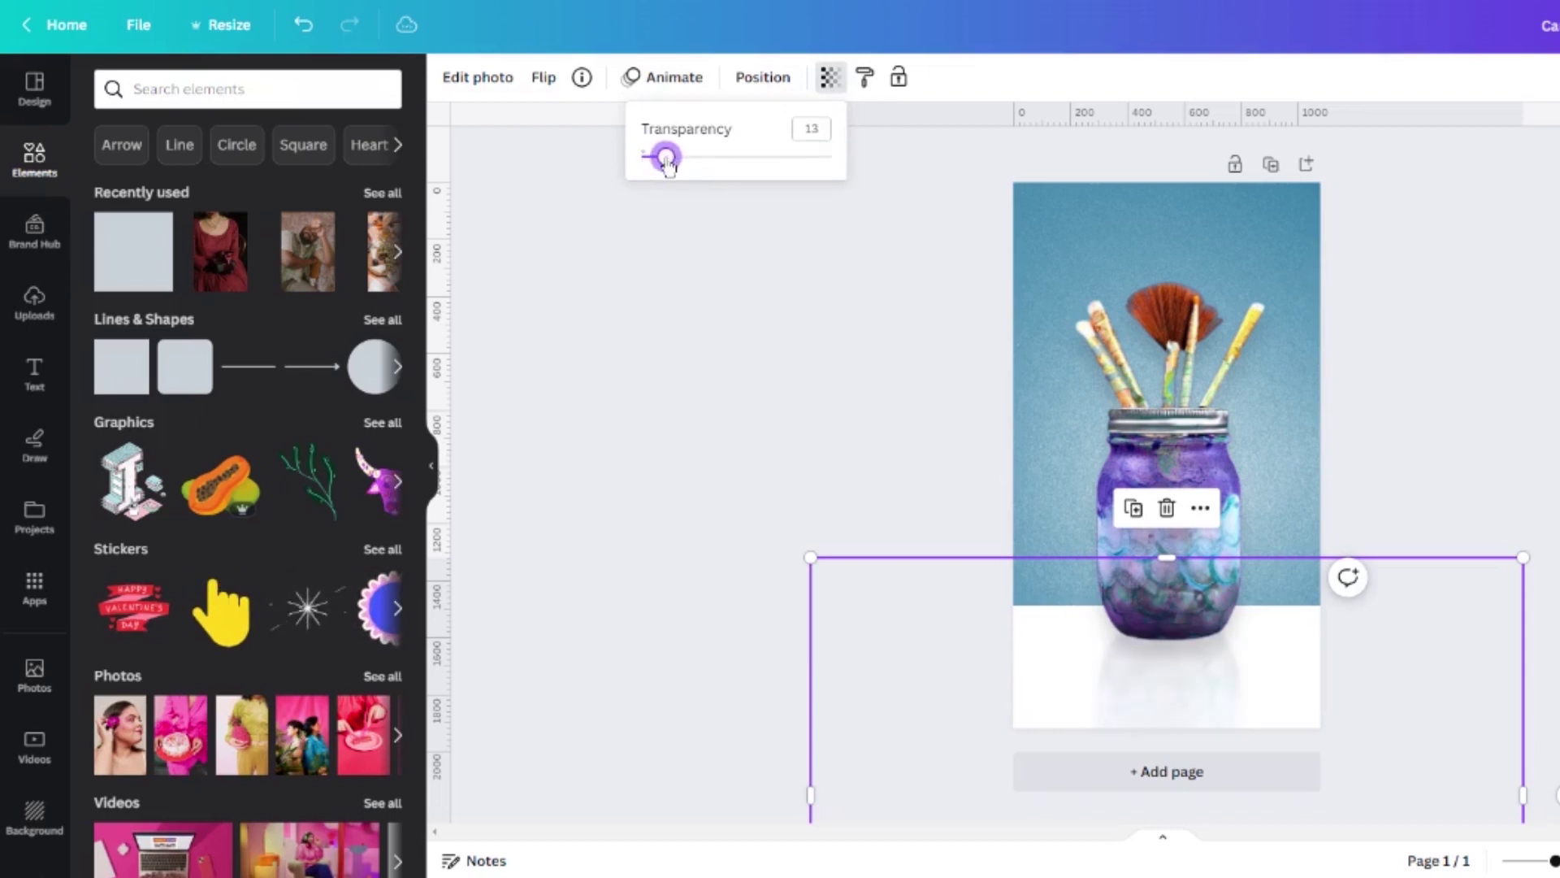
pyautogui.press('Escape')
pyautogui.click(830, 333)
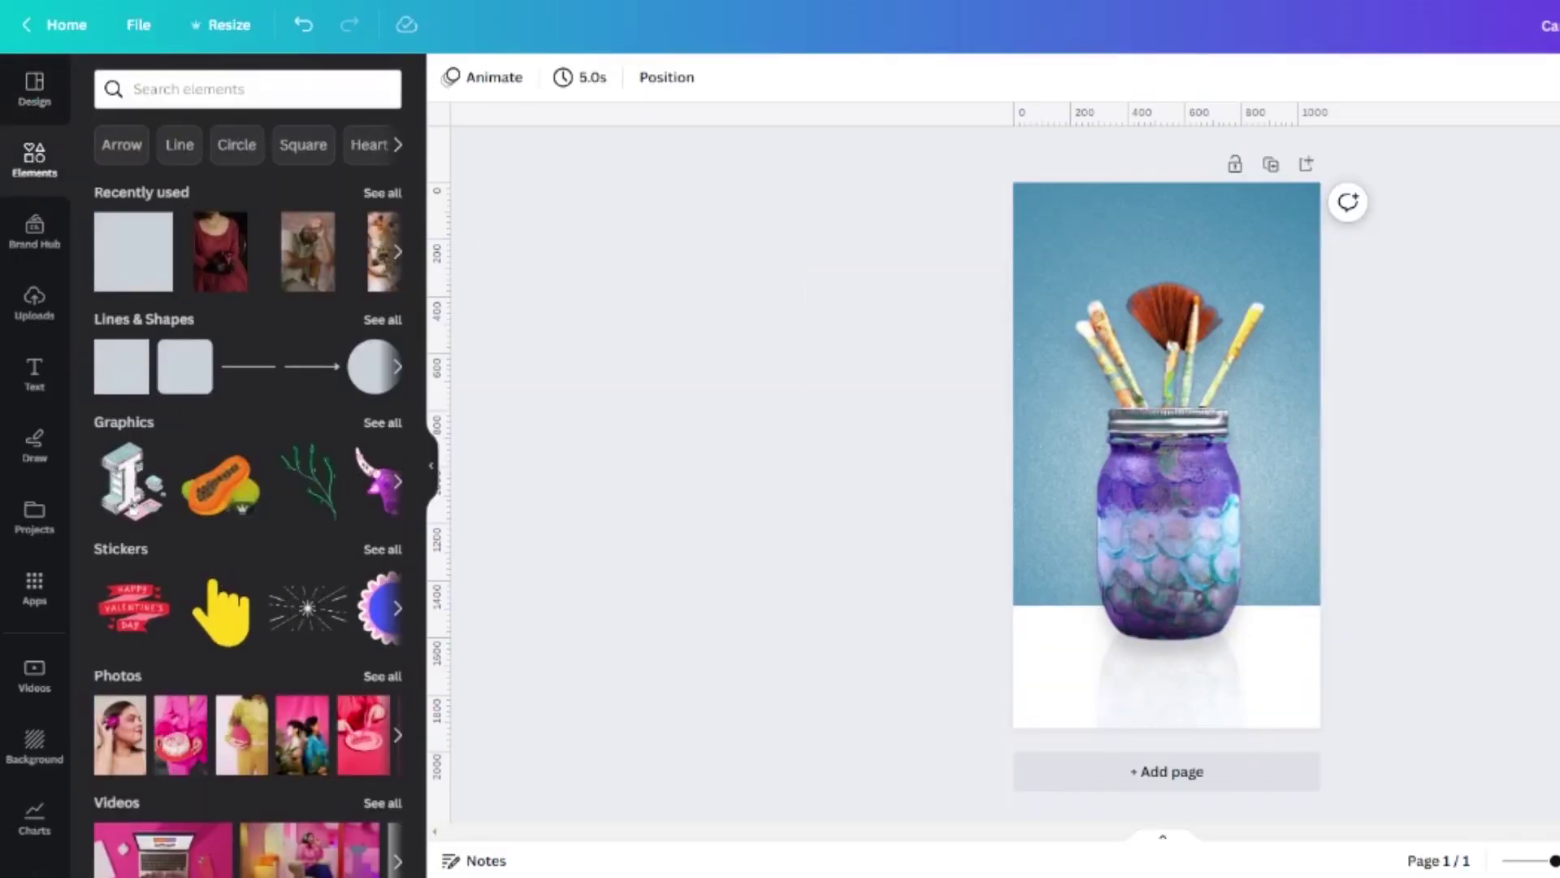
# Search the elements for 'seashell' and show the Photos results.
pyautogui.click(244, 89)
pyautogui.write('seashell')
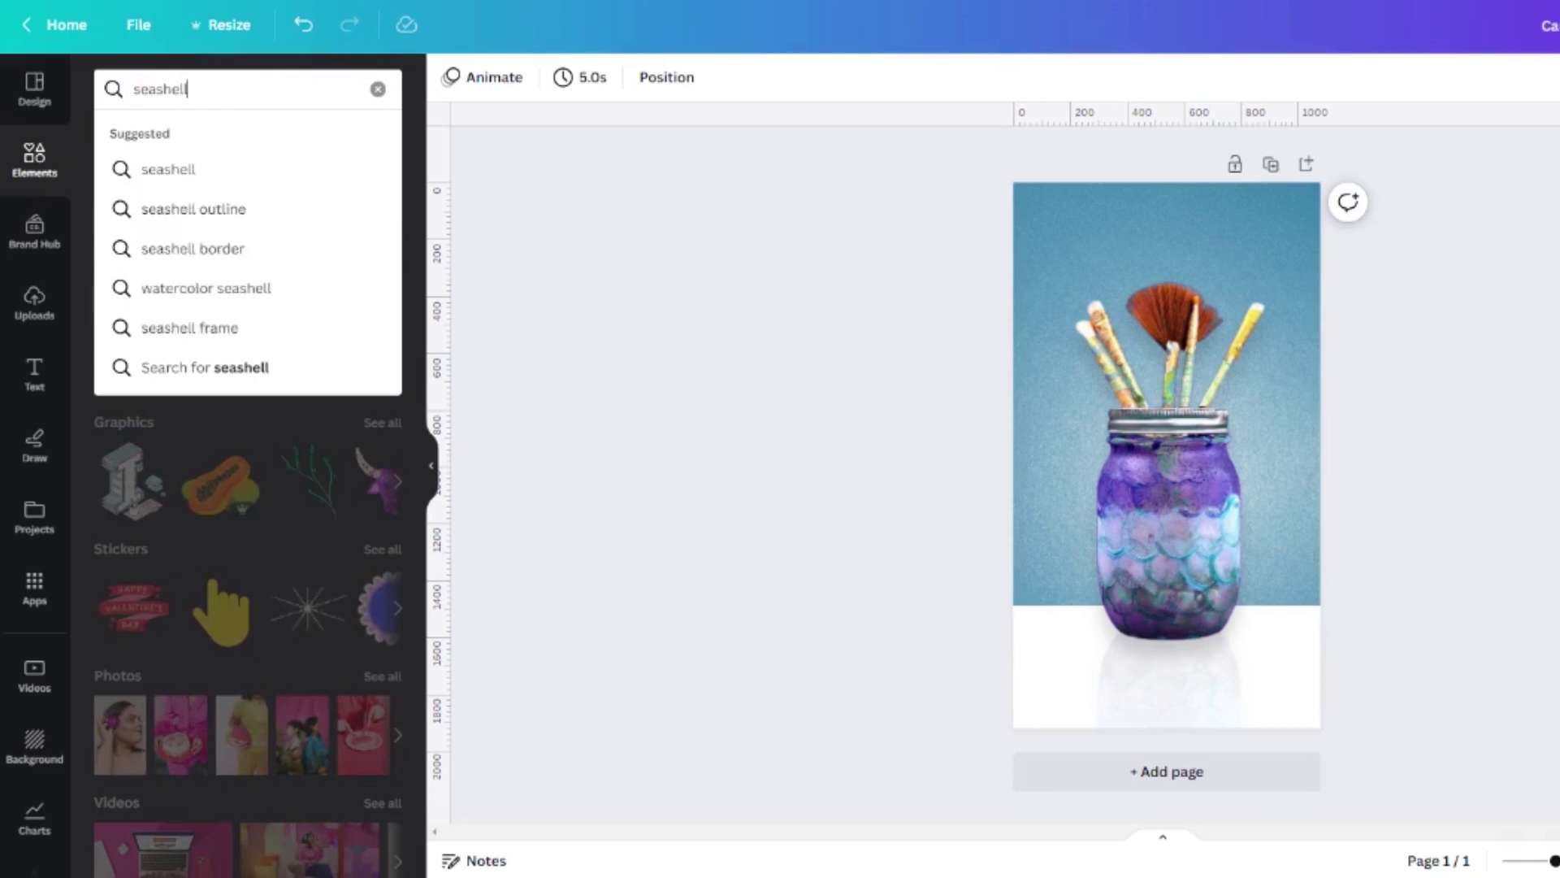
pyautogui.press('Return')
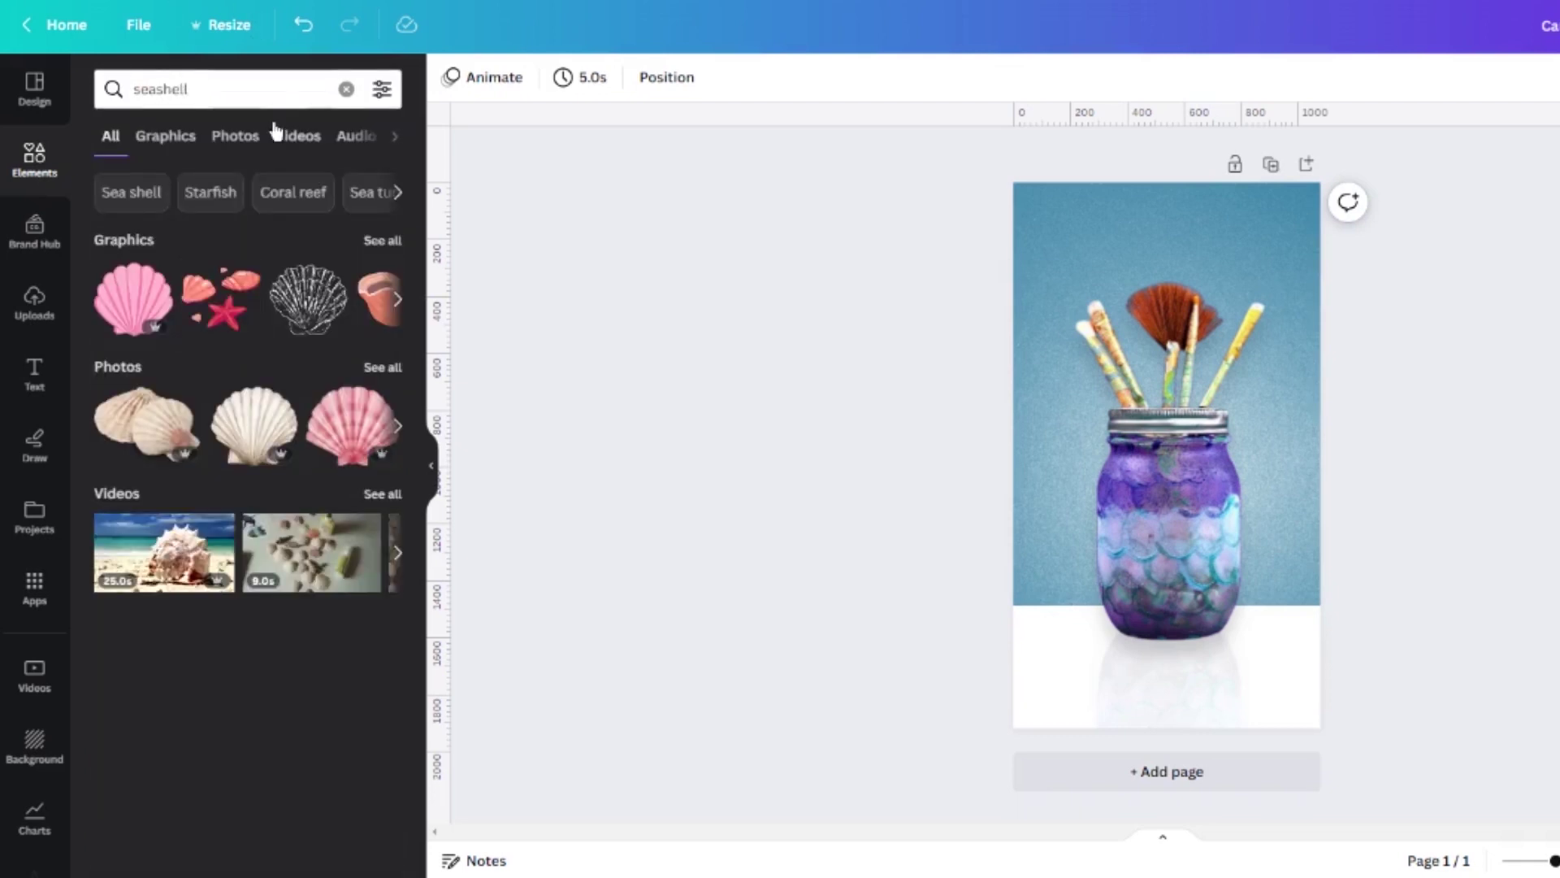
pyautogui.click(235, 138)
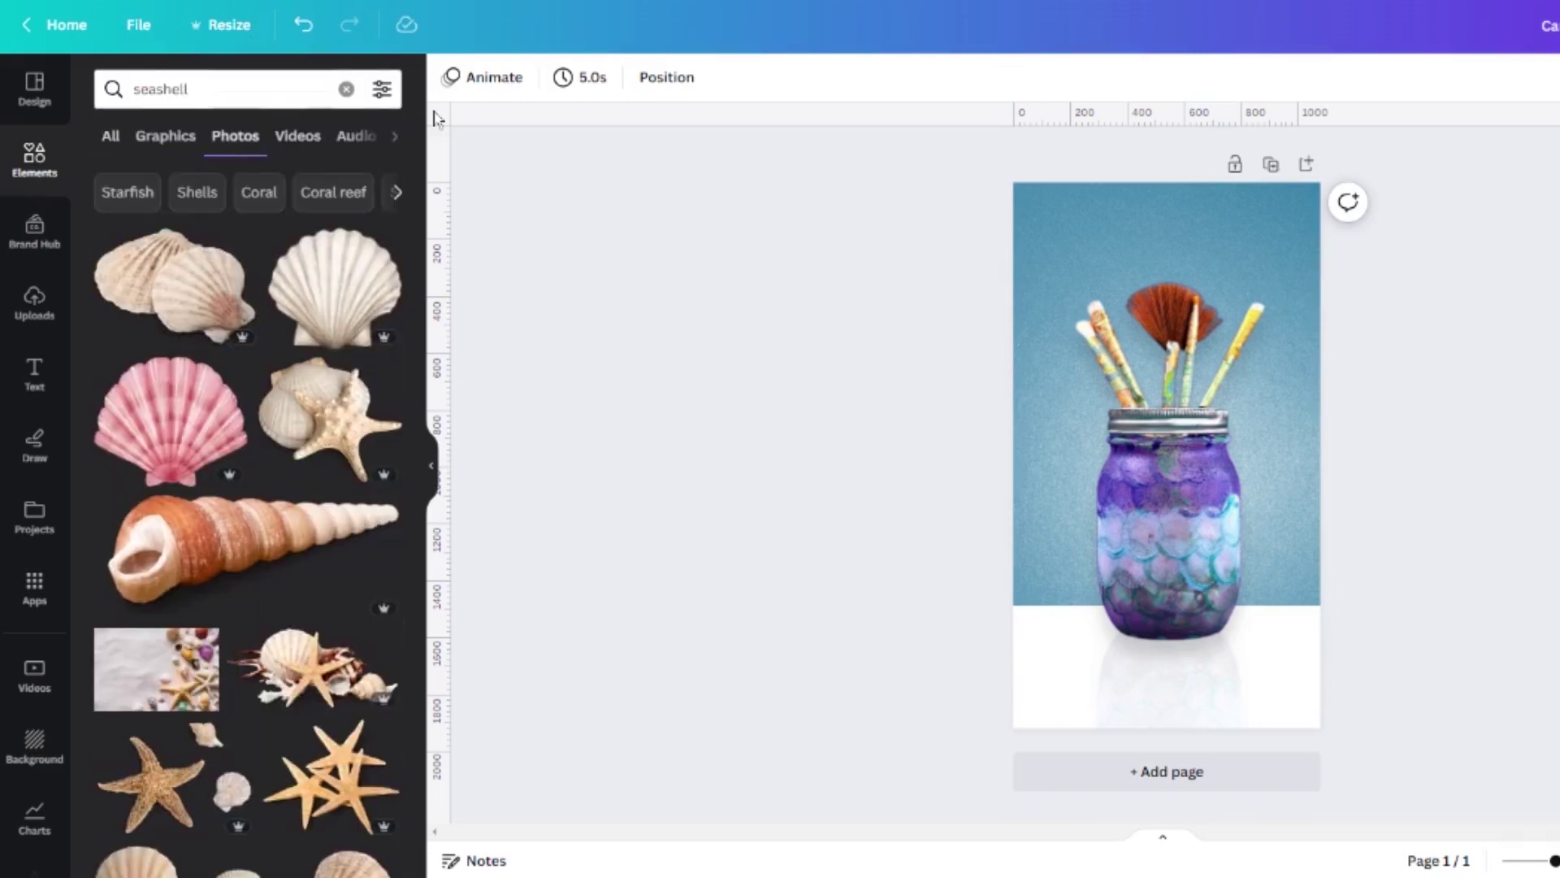
# Filter the seashell photos to cut-outs only and browse the results.
pyautogui.click(382, 91)
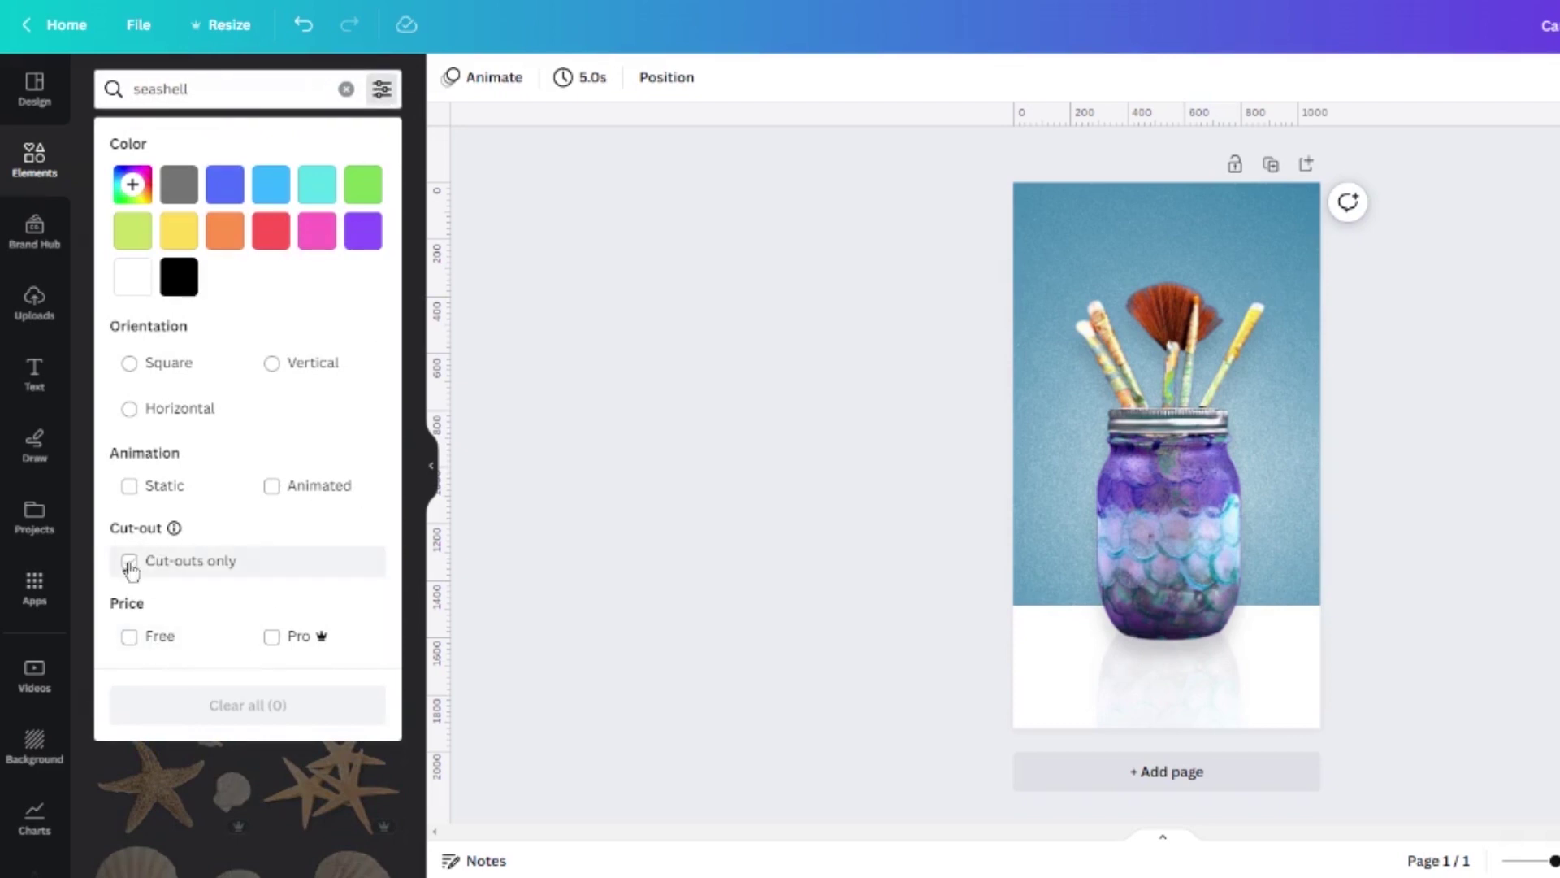
pyautogui.click(130, 563)
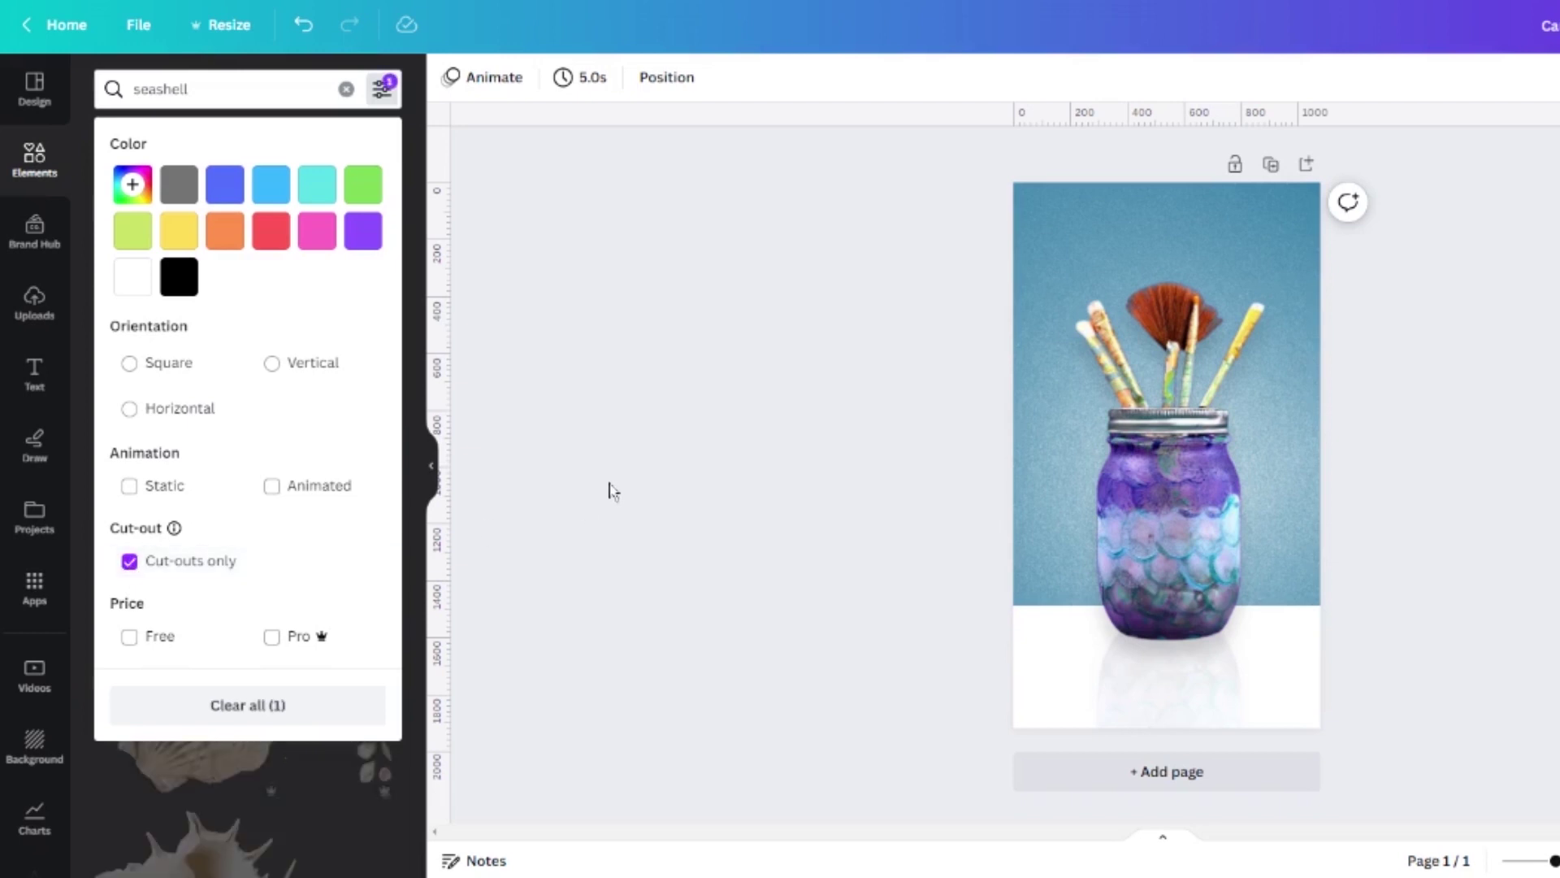
pyautogui.click(611, 490)
pyautogui.scroll(-6, 264, 333)
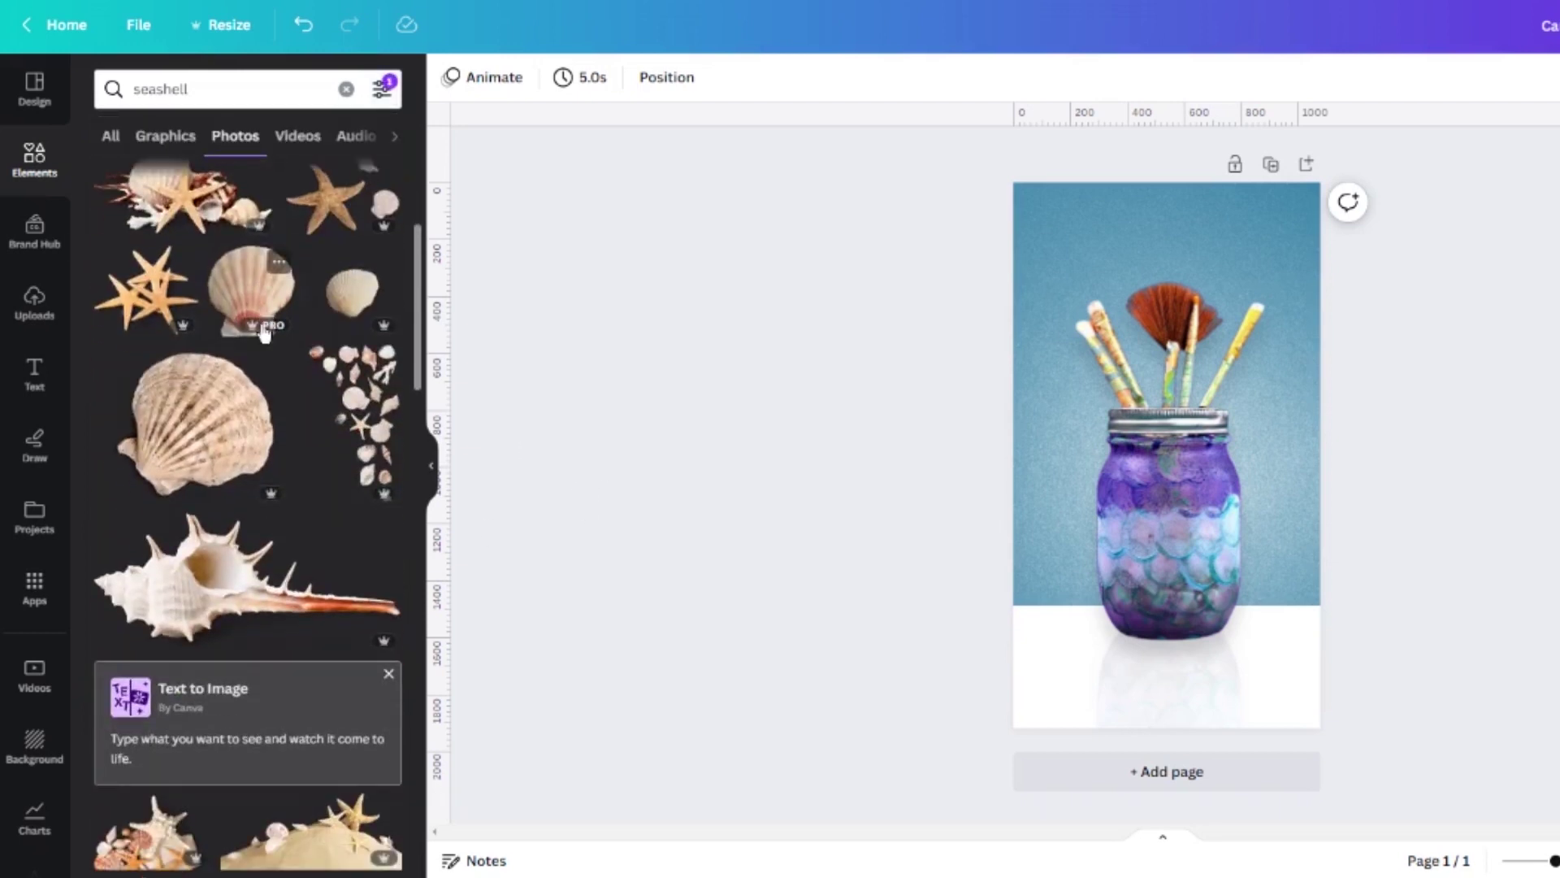
pyautogui.scroll(-2, 264, 333)
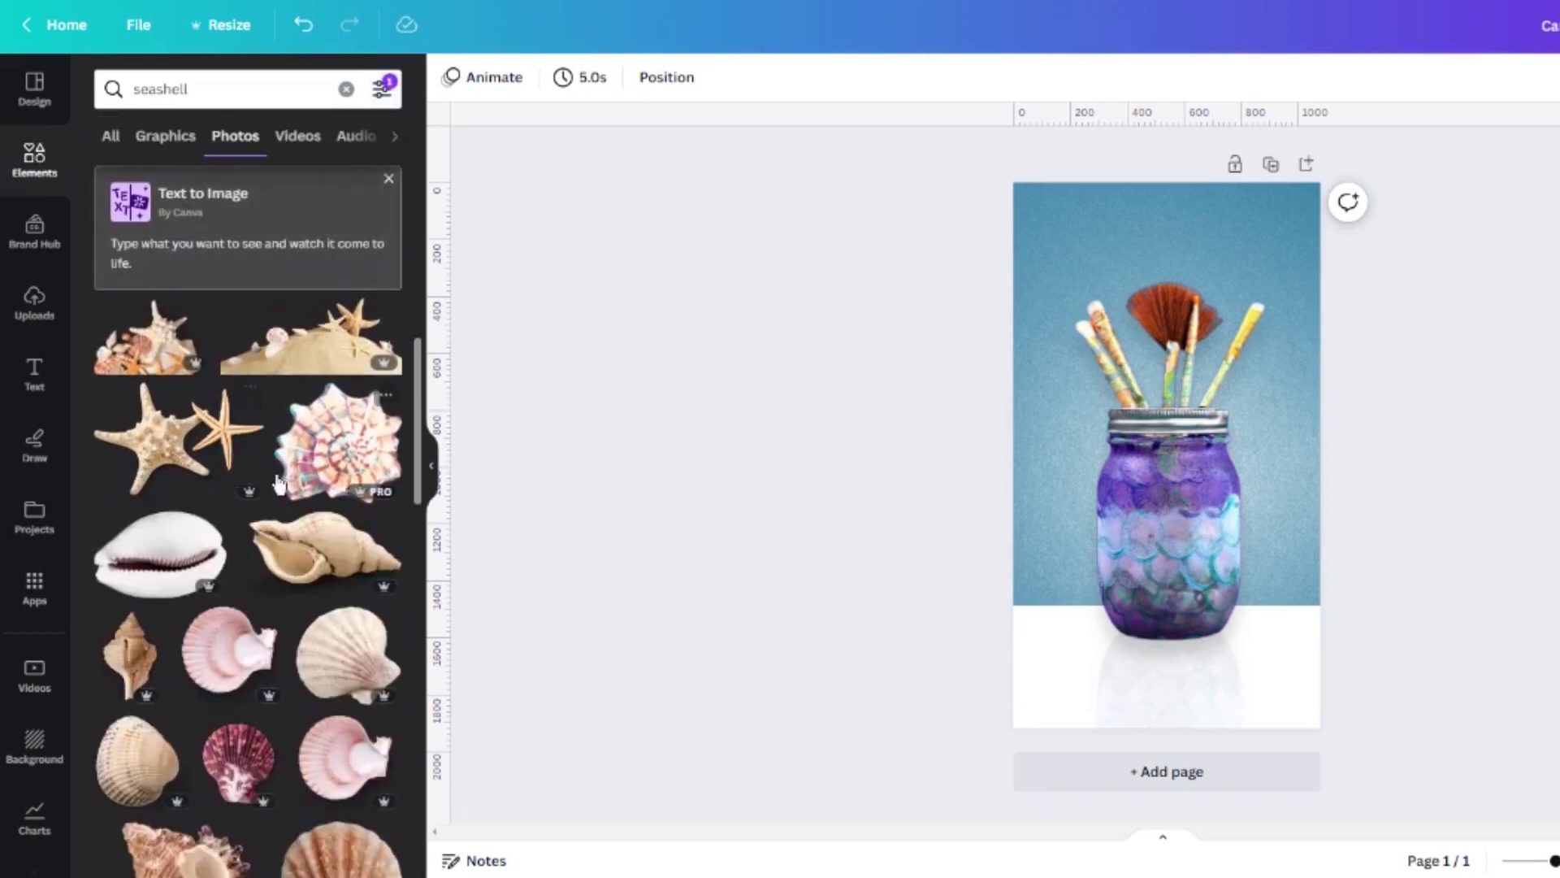
pyautogui.scroll(4, 276, 486)
pyautogui.scroll(5, 273, 480)
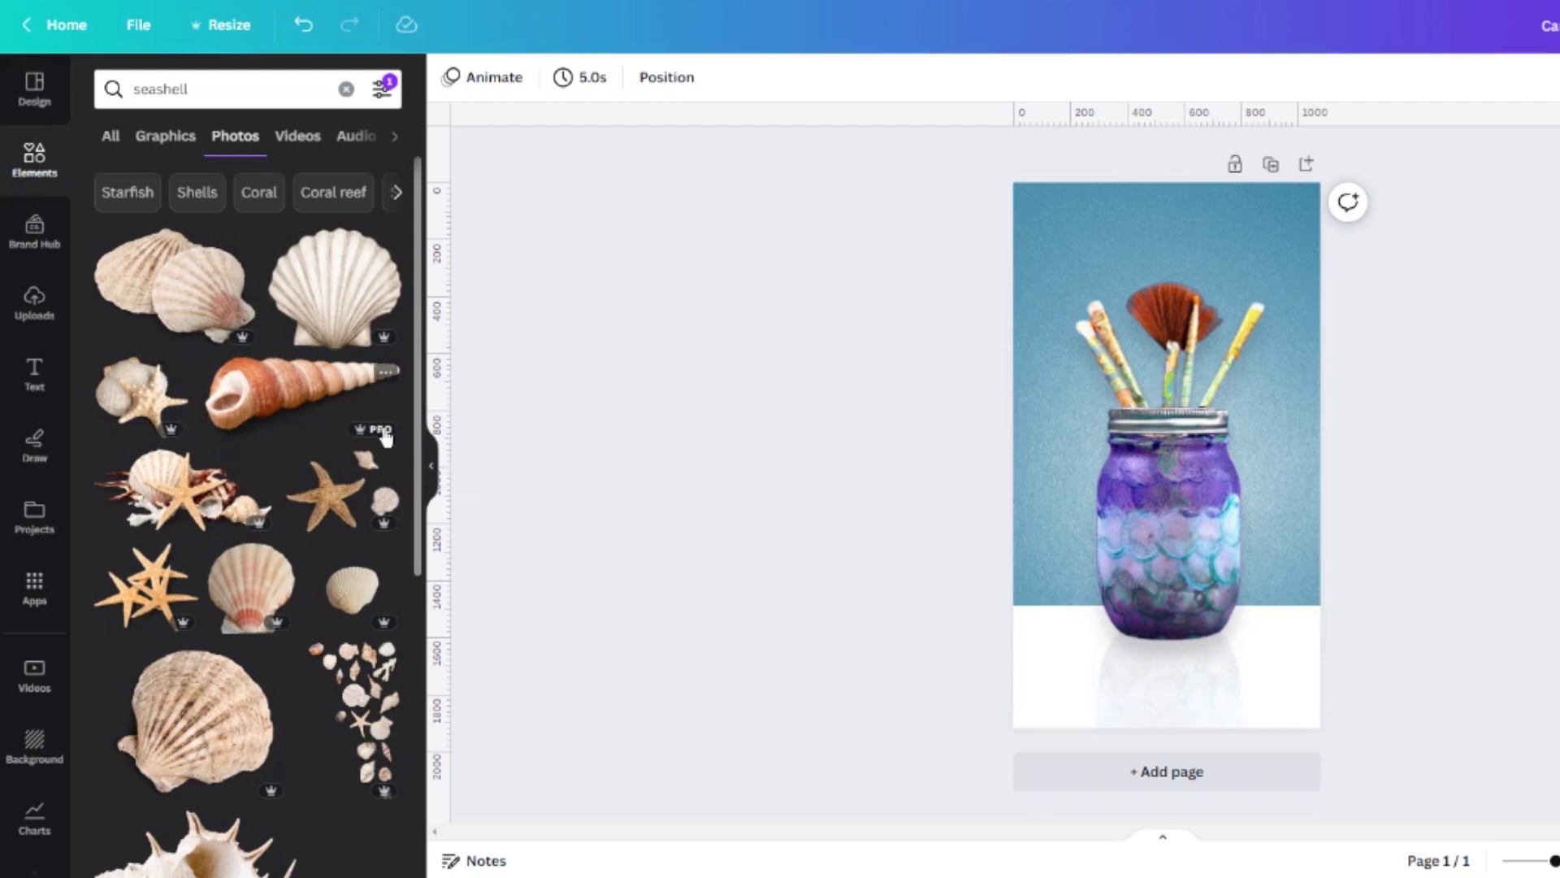
pyautogui.click(380, 91)
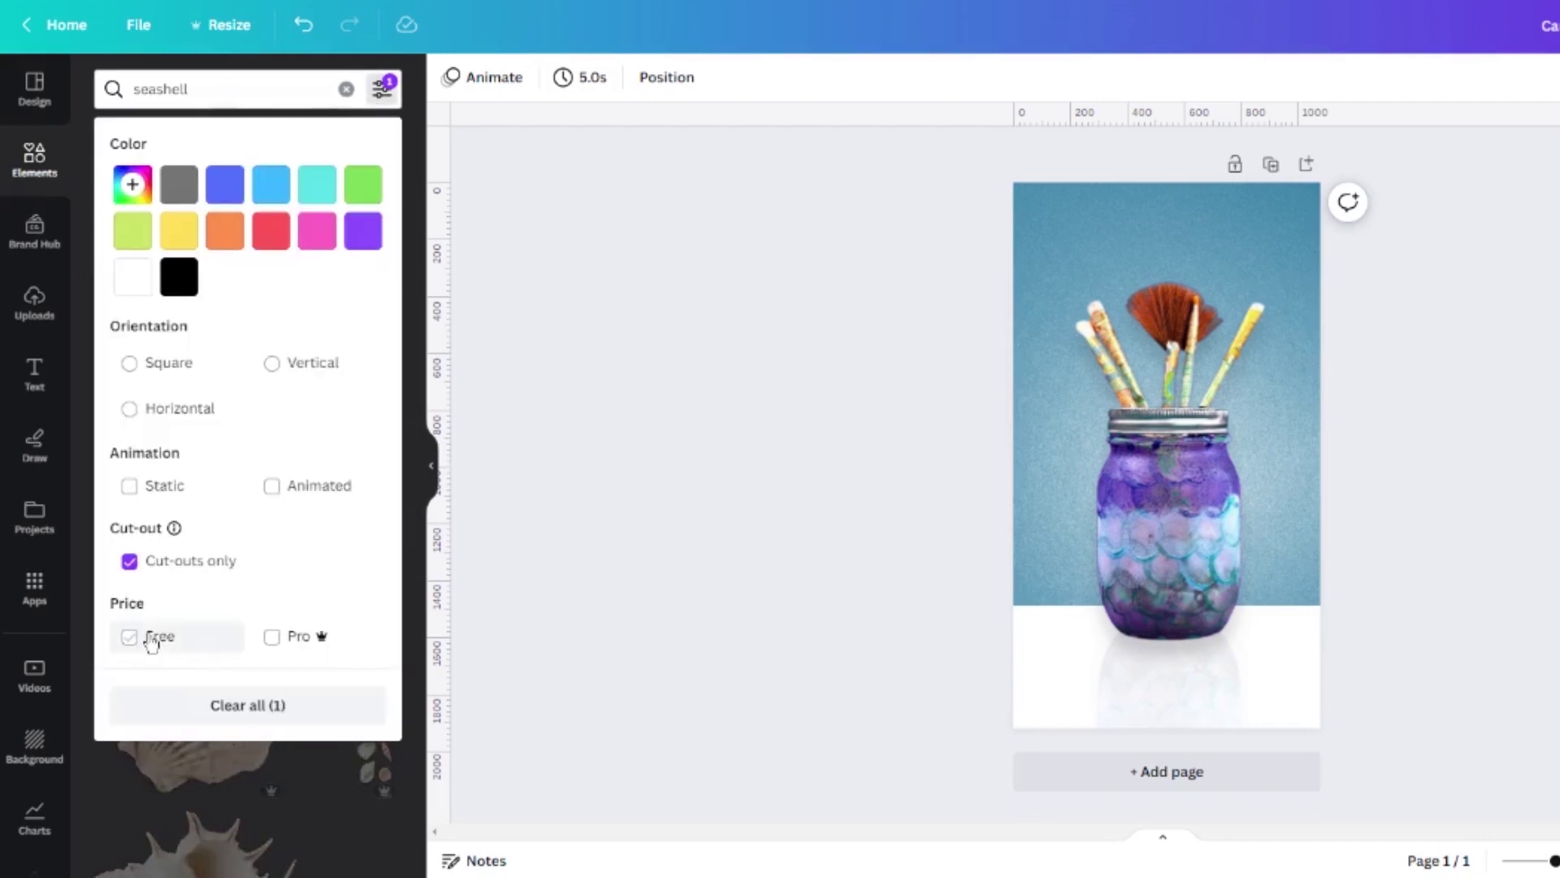
pyautogui.click(412, 118)
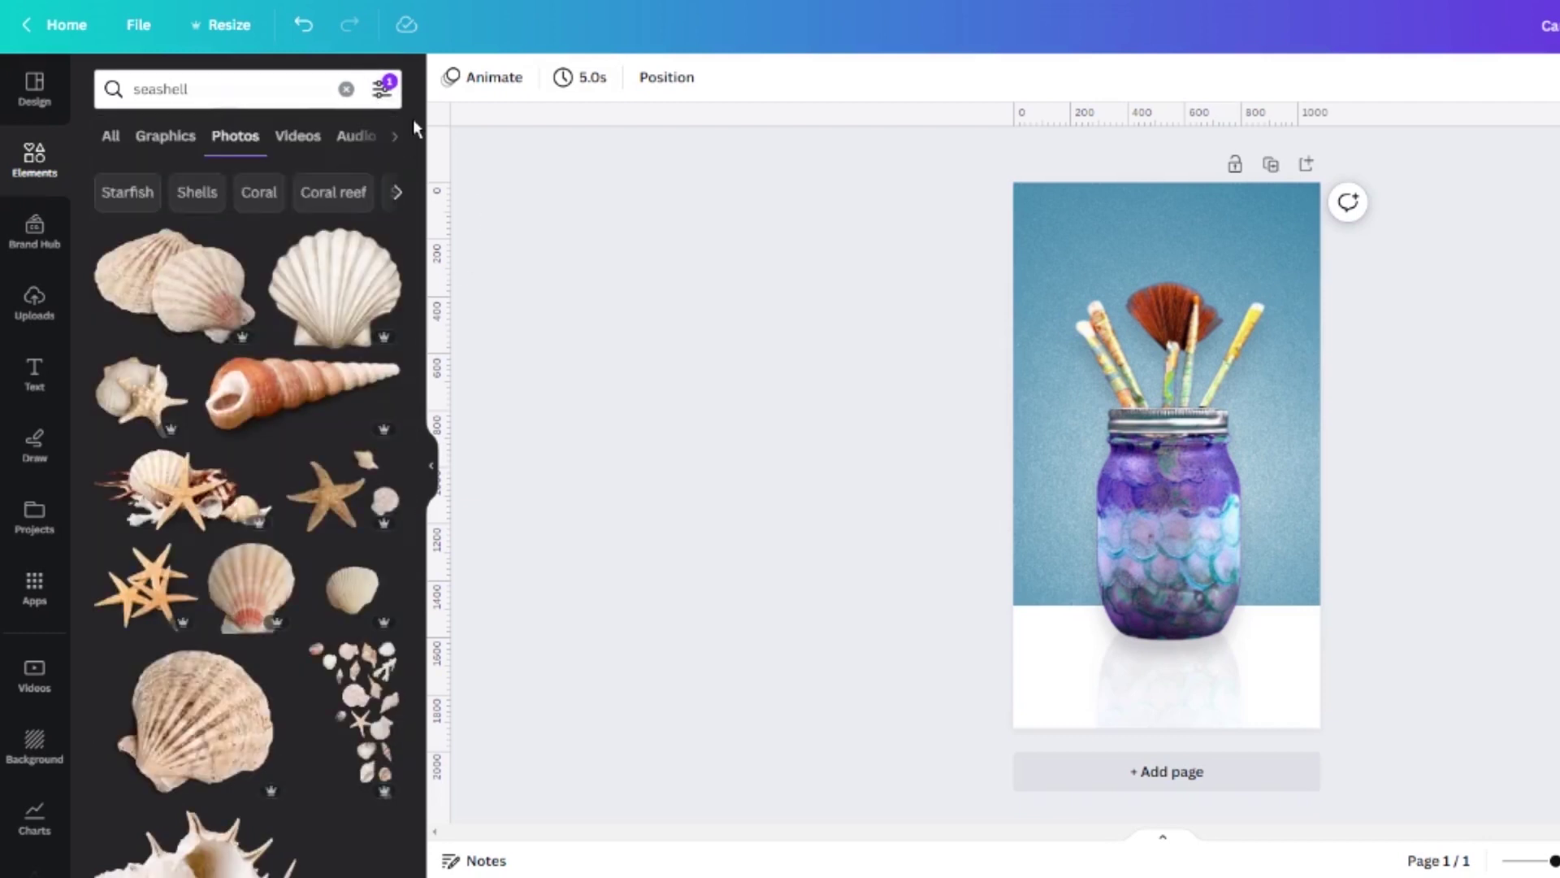
# Add the shell-and-starfish photo, shrink it and place it at the white band's bottom right.
pyautogui.click(140, 394)
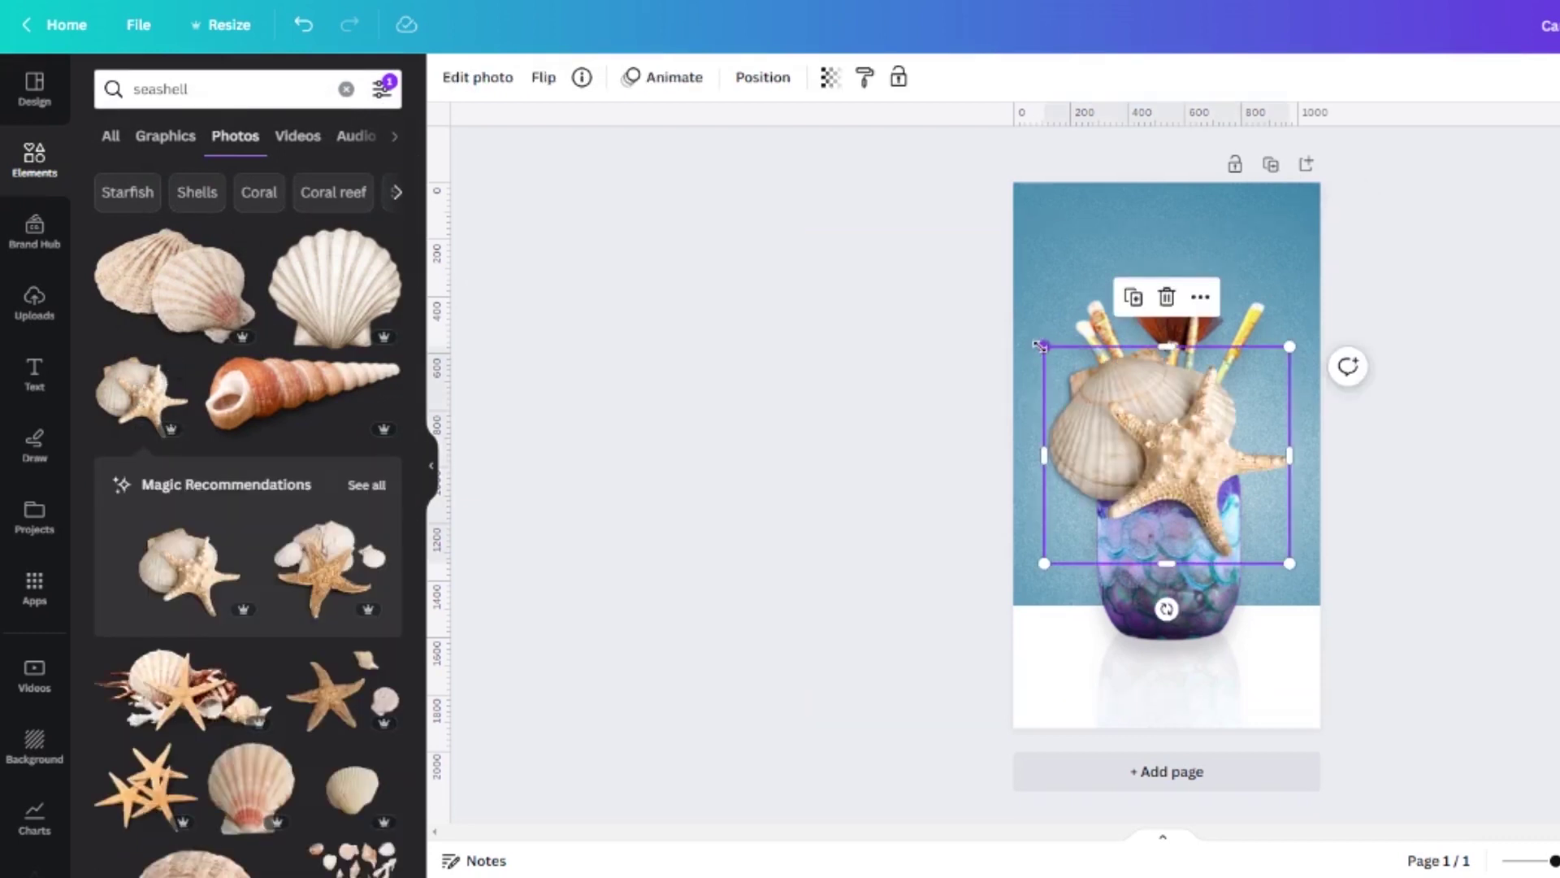
pyautogui.moveTo(1041, 345); pyautogui.dragTo(1132, 423)
pyautogui.moveTo(1213, 485); pyautogui.dragTo(1241, 623)
pyautogui.moveTo(1324, 737); pyautogui.dragTo(1298, 715)
pyautogui.moveTo(1218, 651); pyautogui.dragTo(1227, 647)
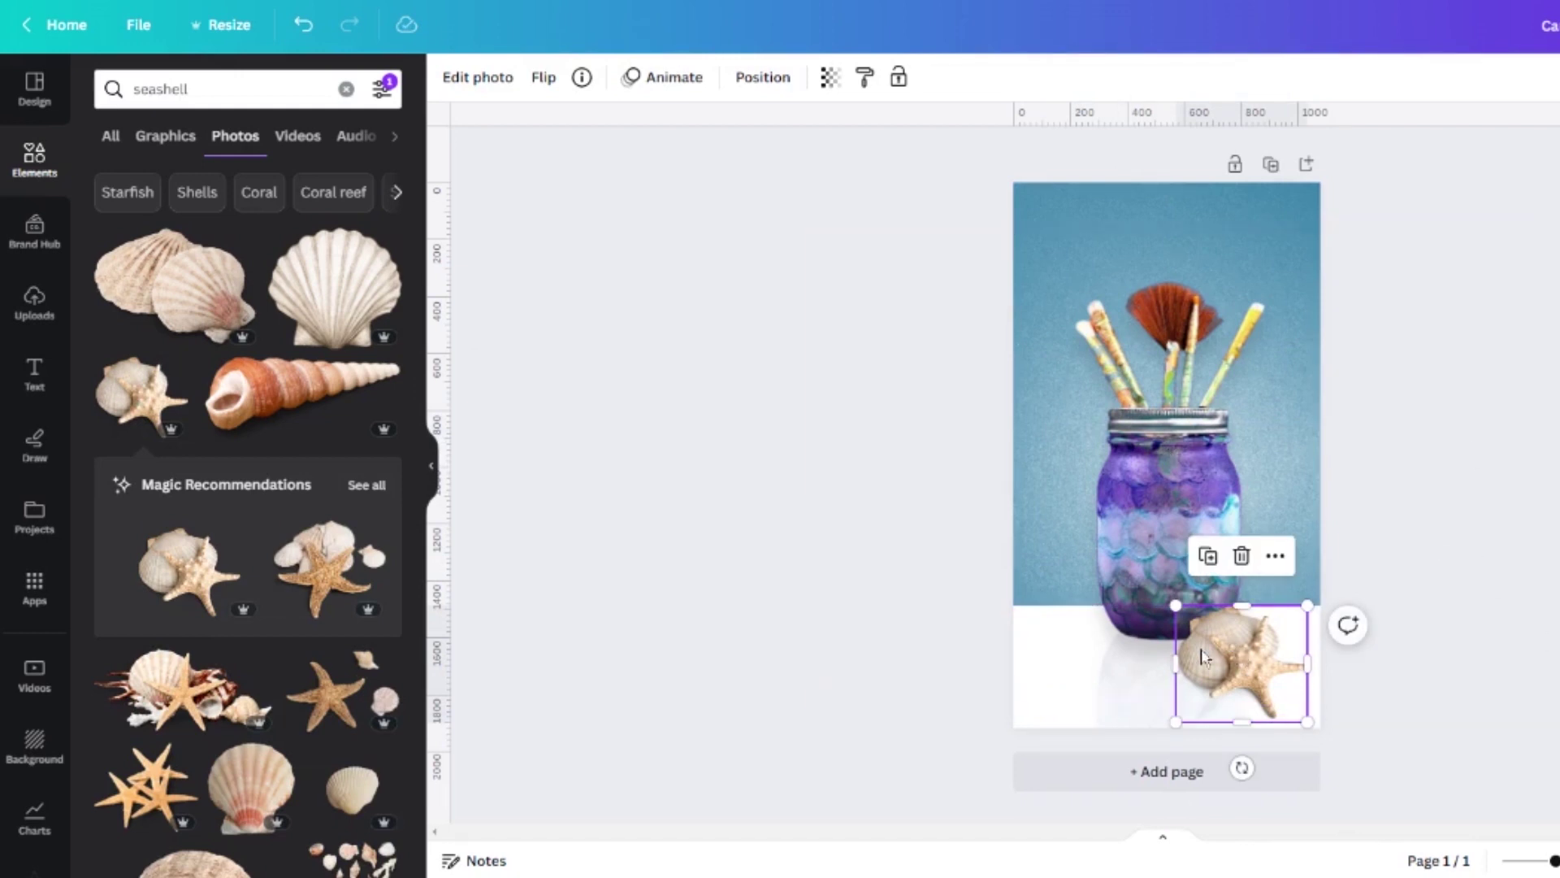
# Flip a shell copy vertically below the original, make it faint and lower its layer.
pyautogui.click(544, 77)
pyautogui.click(583, 163)
pyautogui.moveTo(1241, 653); pyautogui.dragTo(1241, 683)
pyautogui.click(829, 77)
pyautogui.click(679, 153)
pyautogui.click(763, 77)
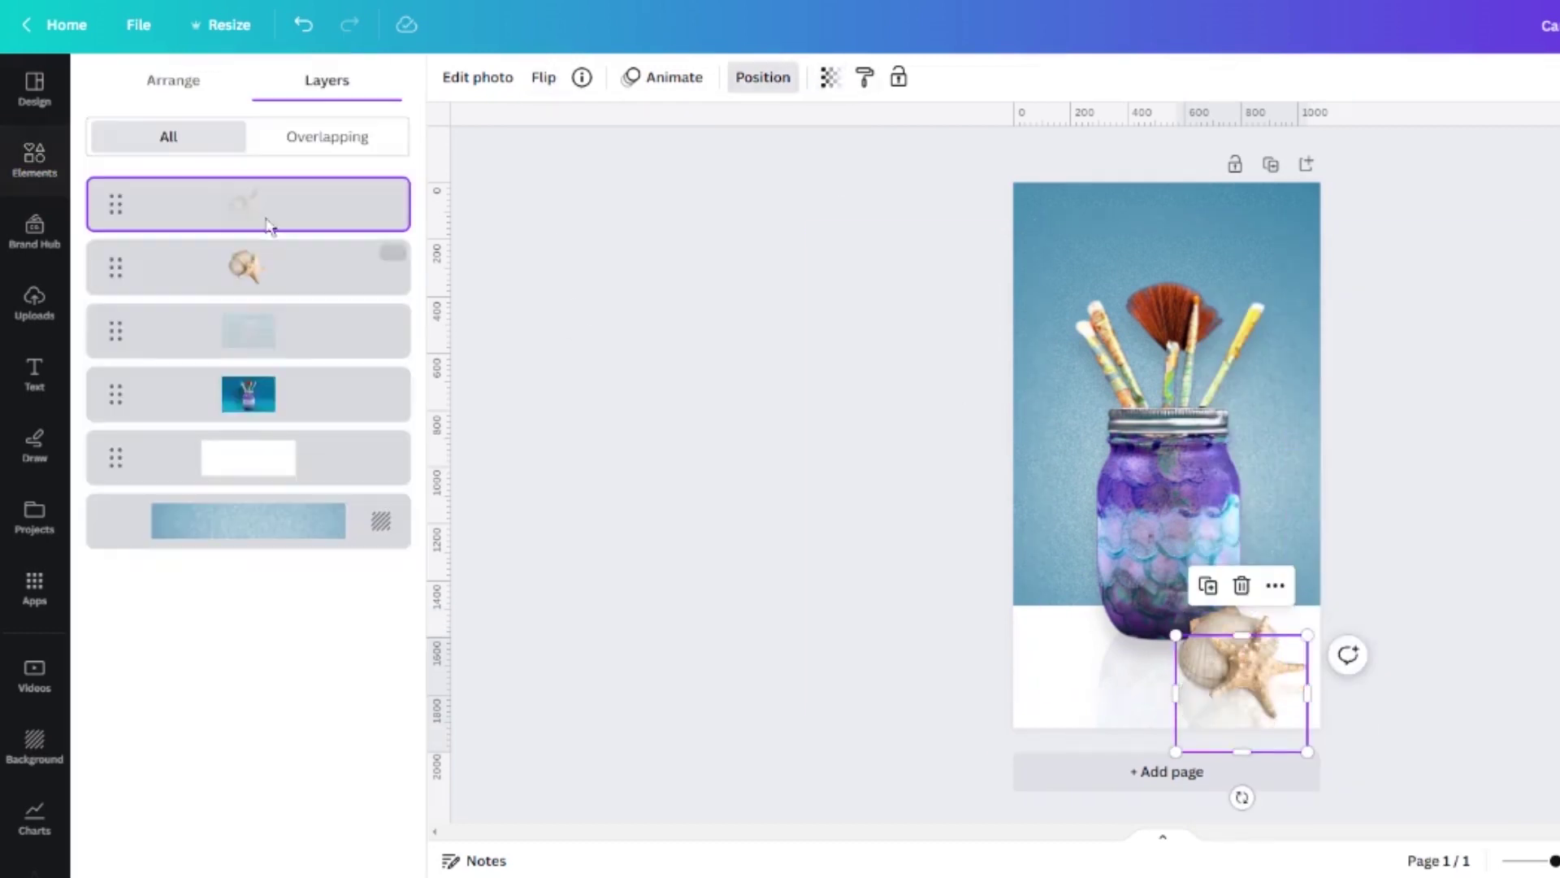
pyautogui.moveTo(254, 201); pyautogui.dragTo(278, 414)
pyautogui.click(763, 77)
pyautogui.click(830, 77)
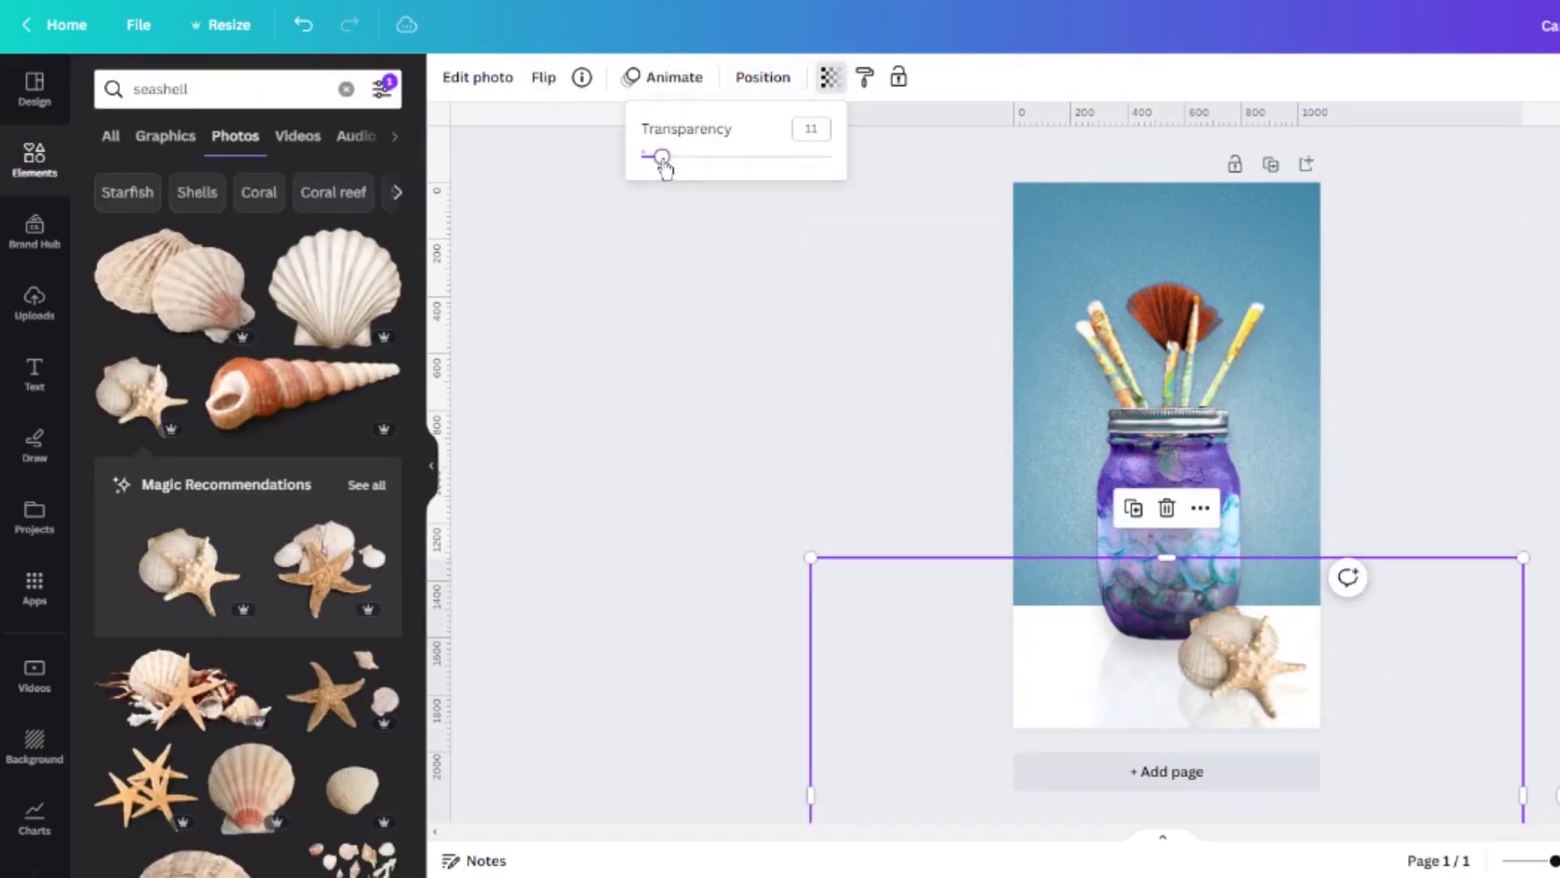
pyautogui.moveTo(650, 154); pyautogui.dragTo(656, 158)
pyautogui.press('Escape')
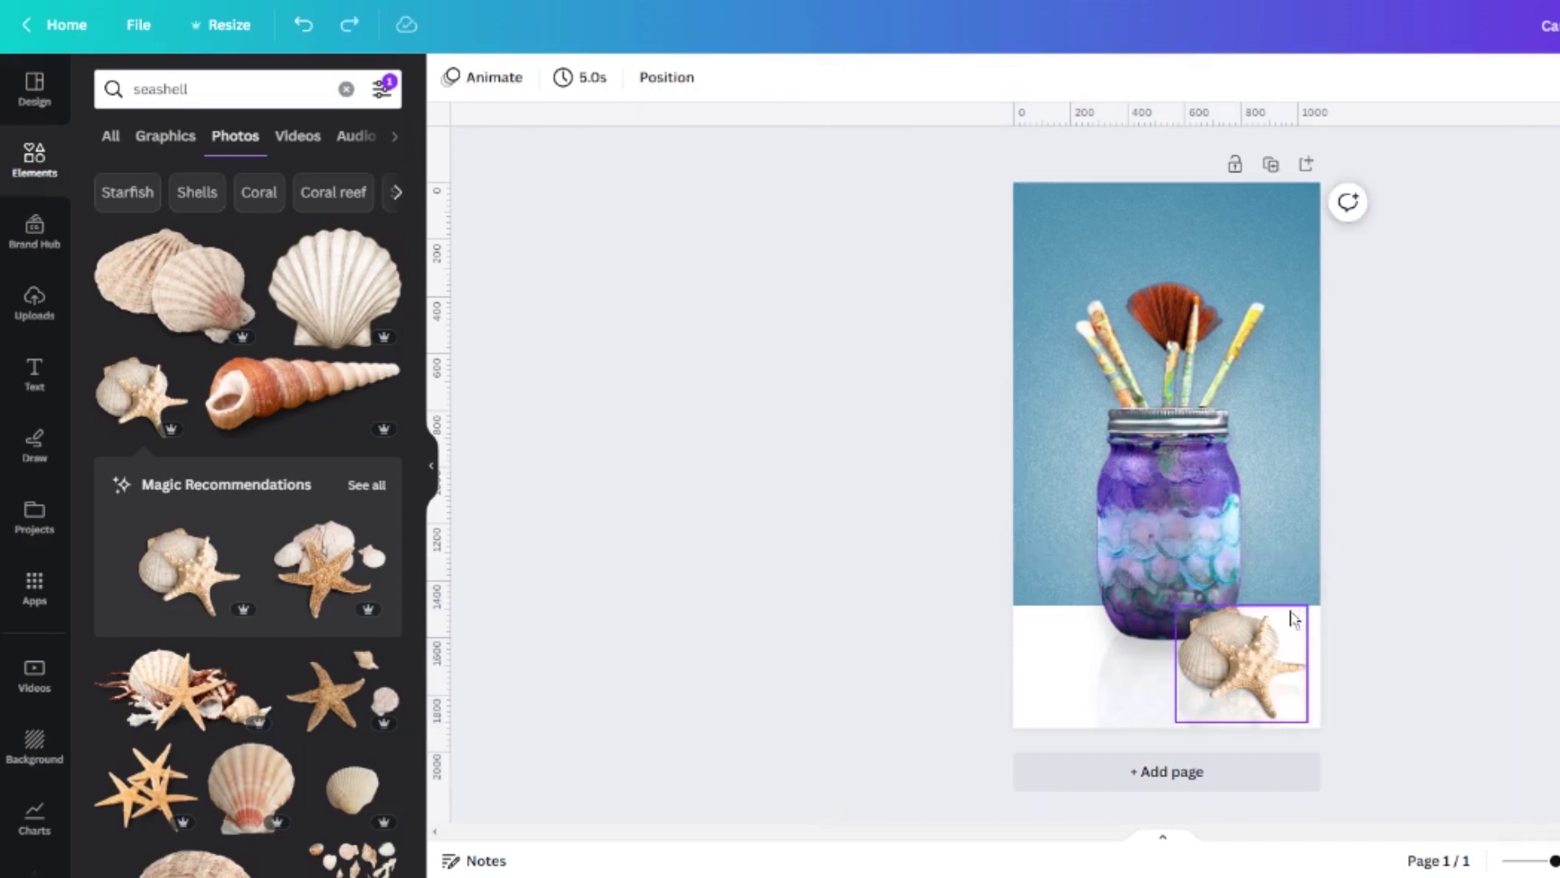
# Select the shell reflection from the layers list and set its transparency to 10.
pyautogui.click(1205, 637)
pyautogui.click(829, 77)
pyautogui.click(829, 77)
pyautogui.click(763, 77)
pyautogui.click(246, 267)
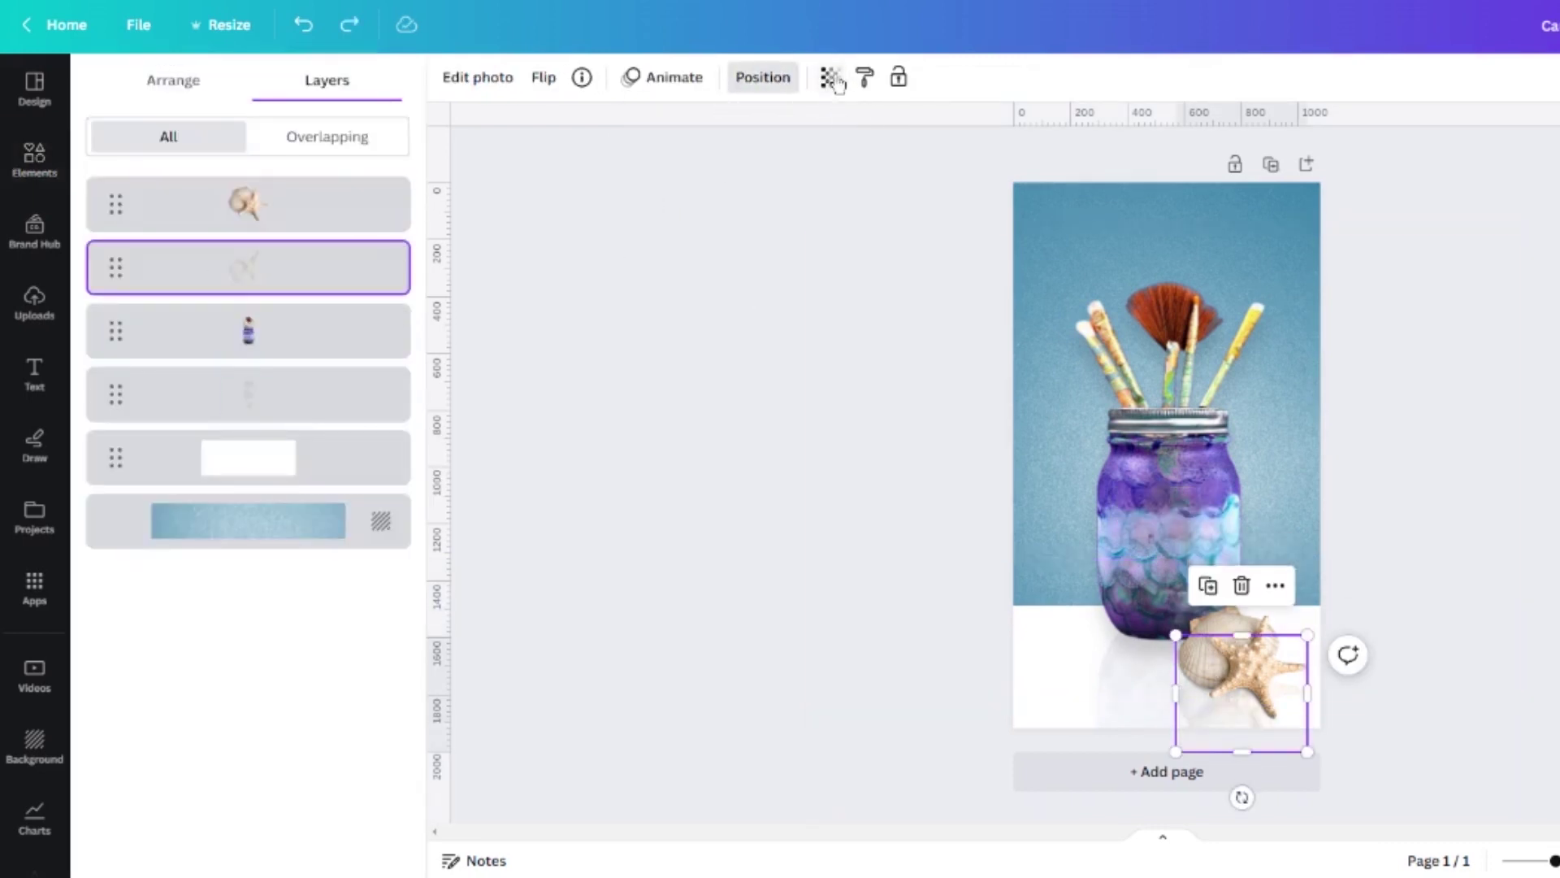
pyautogui.click(829, 77)
pyautogui.moveTo(675, 156); pyautogui.dragTo(660, 156)
pyautogui.click(716, 326)
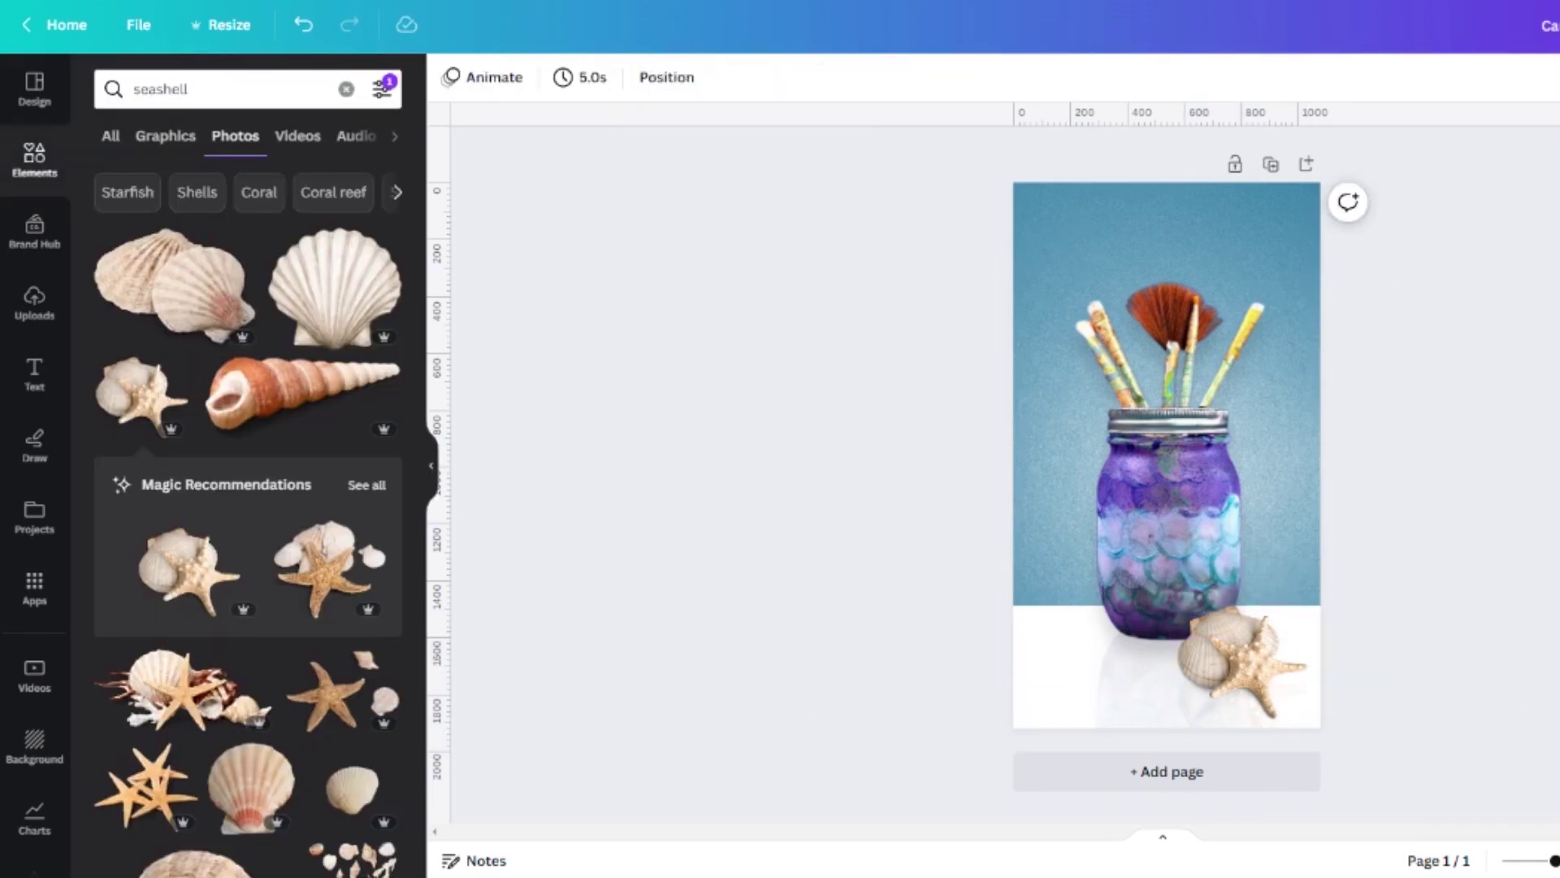